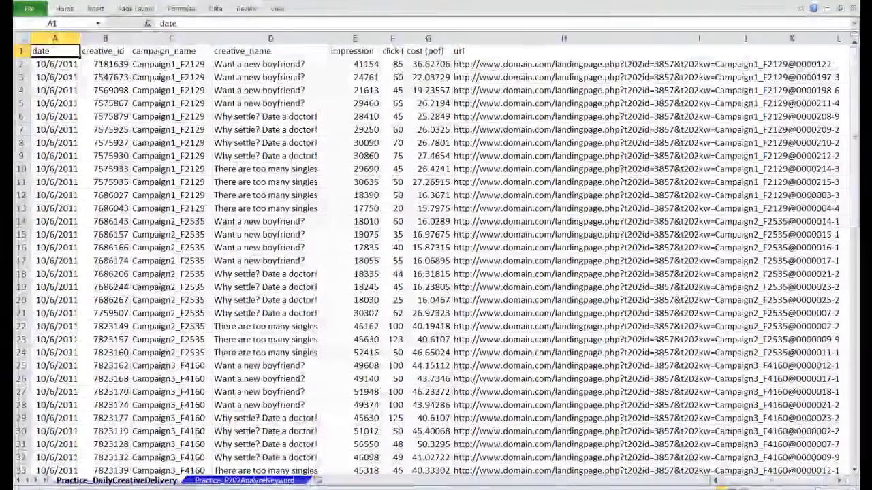
# Step: Insert a new column before the date column and give it the header Keyword
pyautogui.hotkey('alt', 'i')
pyautogui.write('c')
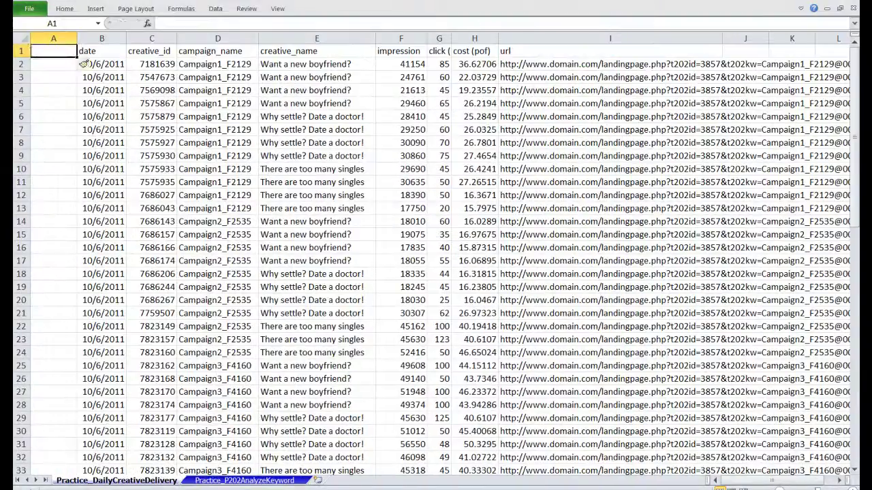
pyautogui.write('Keyword')
pyautogui.hotkey('ctrl', 'Return')
# Step: Enter =MID(I2,FIND("kw=",I2)+3,100) in A2 to extract the keyword from the url, and fit column A to its contents
pyautogui.click(53, 64)
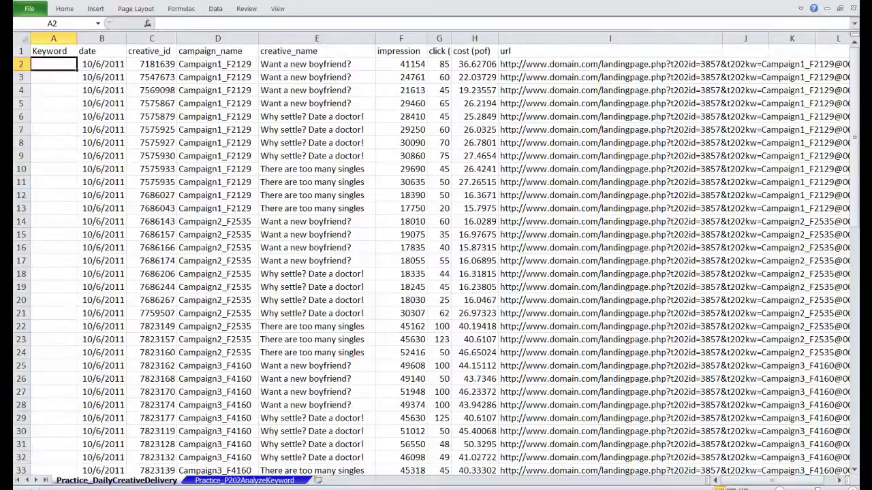
pyautogui.write('=mid(')
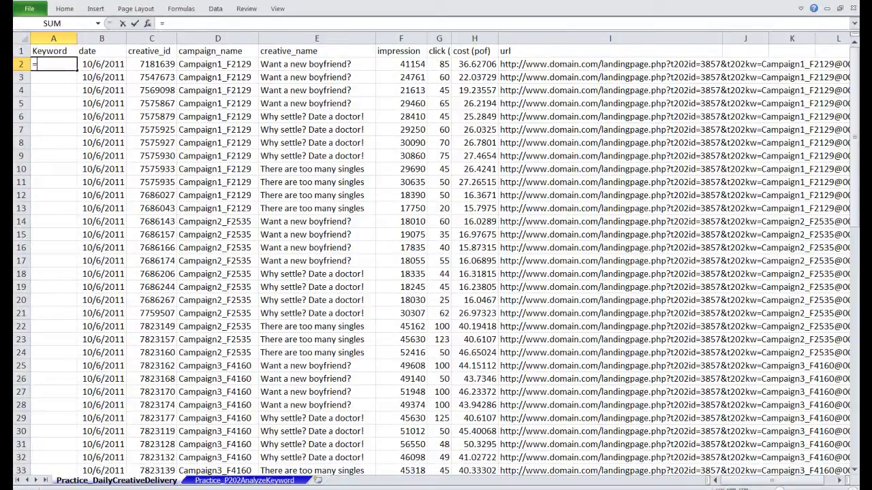
pyautogui.click(712, 64)
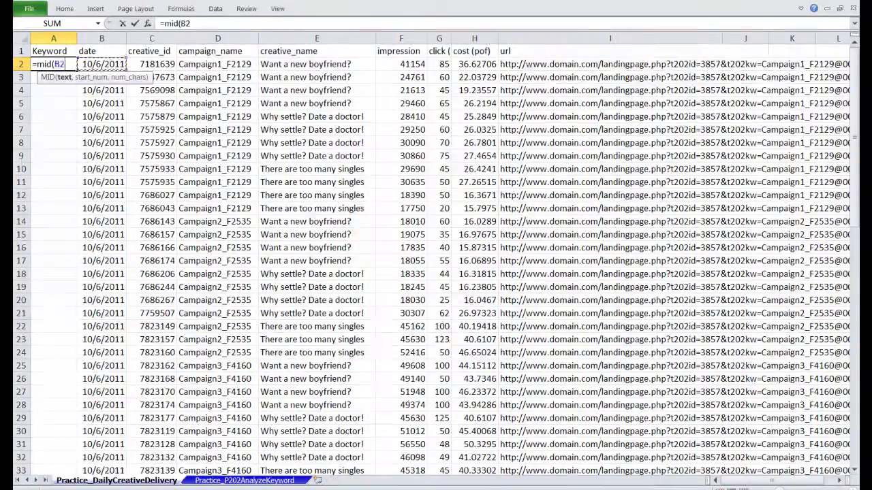
pyautogui.write(',find("kw-')
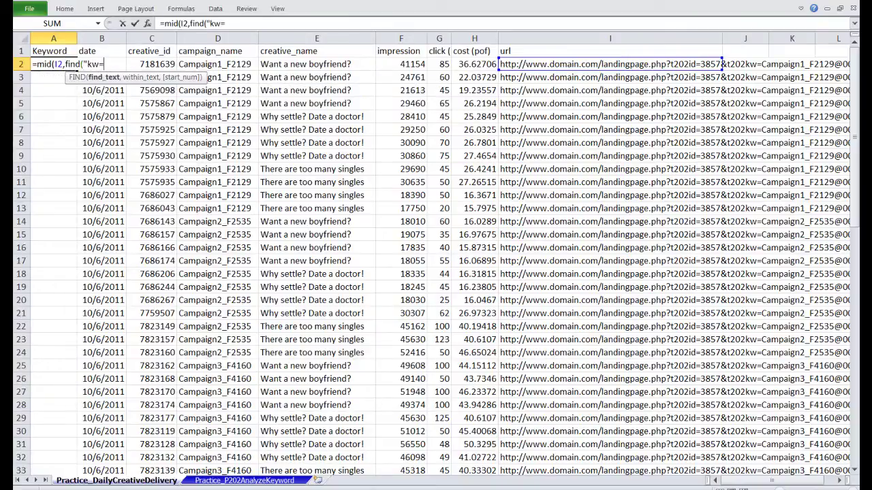
pyautogui.write('",')
pyautogui.click(720, 65)
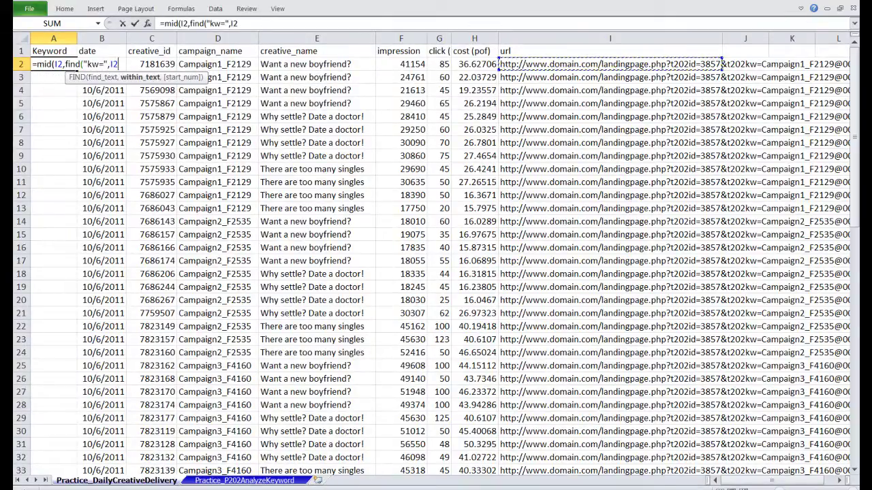
pyautogui.write(')+')
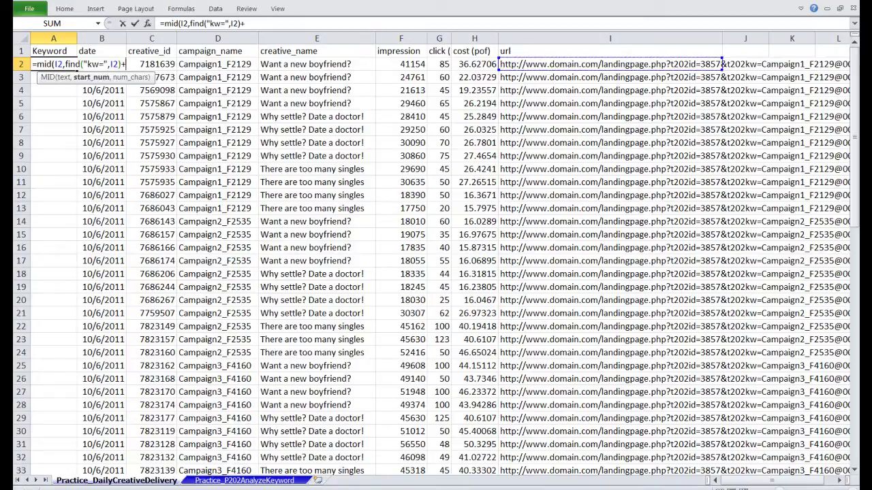
pyautogui.write('3,100)')
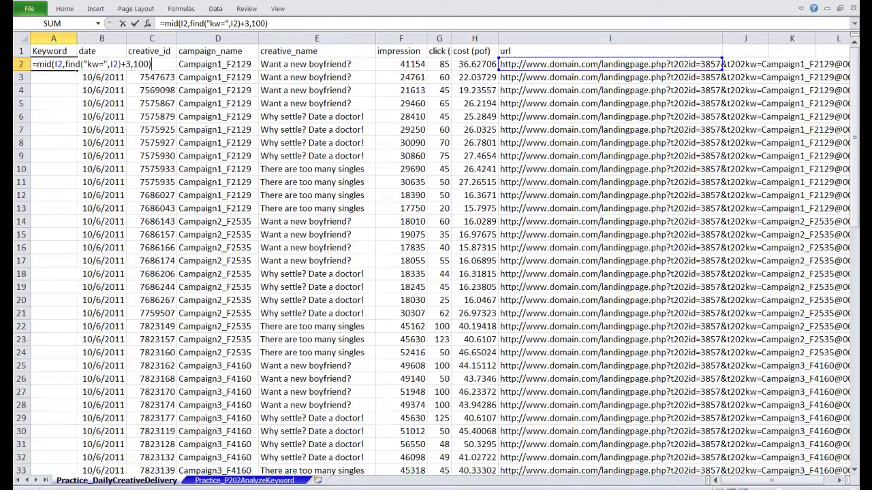
pyautogui.hotkey('ctrl', 'Return')
pyautogui.doubleClick(77, 38)
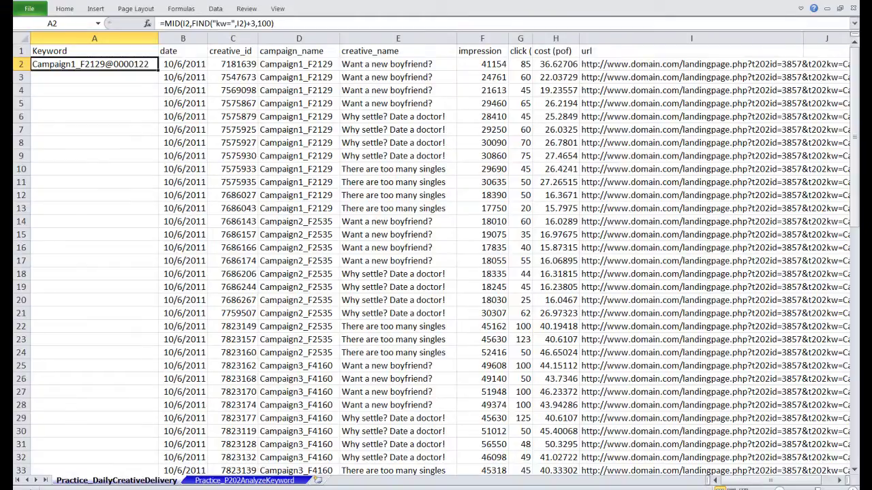
# Step: Copy the keyword formula from A2 down column A through row 73
pyautogui.hotkey('ctrl', 'c')
pyautogui.press('Right')
pyautogui.hotkey('ctrl', 'Down')
pyautogui.press('Left')
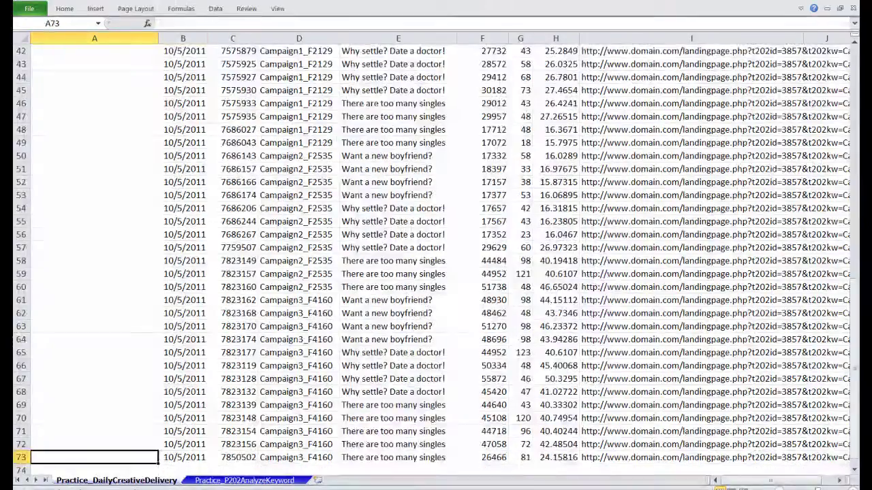
pyautogui.hotkey('ctrl', 'shift', 'Up')
pyautogui.hotkey('ctrl', 'v')
pyautogui.hotkey('ctrl', 'Home')
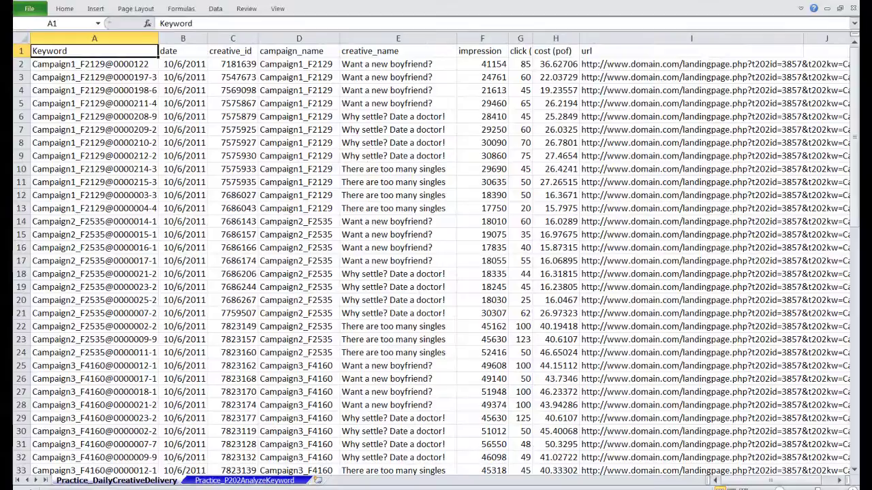
# Step: Look through the keywords listed in column A of the Practice_P202AnalyzeKeyword sheet
pyautogui.hotkey('ctrl', 'pagedown')
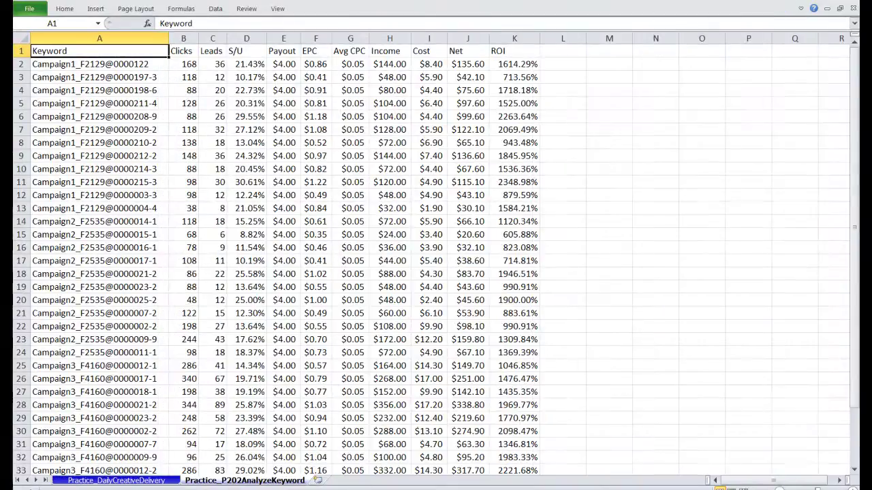
pyautogui.press('Down')
pyautogui.press('Down')
pyautogui.press('Down')
pyautogui.press('Down')
pyautogui.press('Down')
pyautogui.press('Down')
pyautogui.press('Down')
pyautogui.press('Down')
pyautogui.press('Down')
pyautogui.press('Down')
pyautogui.press('Down')
pyautogui.press('Down')
pyautogui.press('Down')
pyautogui.press('Down')
pyautogui.press('Down')
pyautogui.press('Down')
pyautogui.press('Down')
pyautogui.press('Down')
pyautogui.press('Down')
pyautogui.press('Down')
pyautogui.hotkey('ctrl', 'Home')
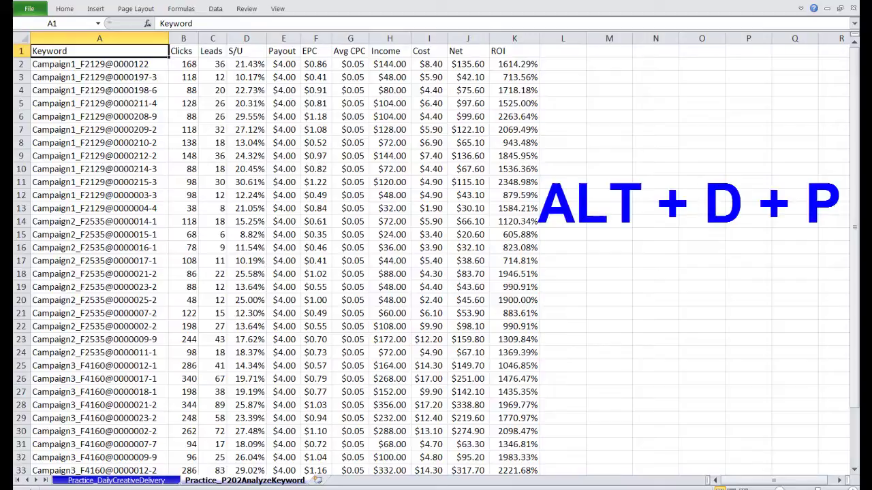
# Step: Start a PivotTable from multiple consolidation ranges with a single page field created automatically
pyautogui.hotkey('alt', 'd', 'p')
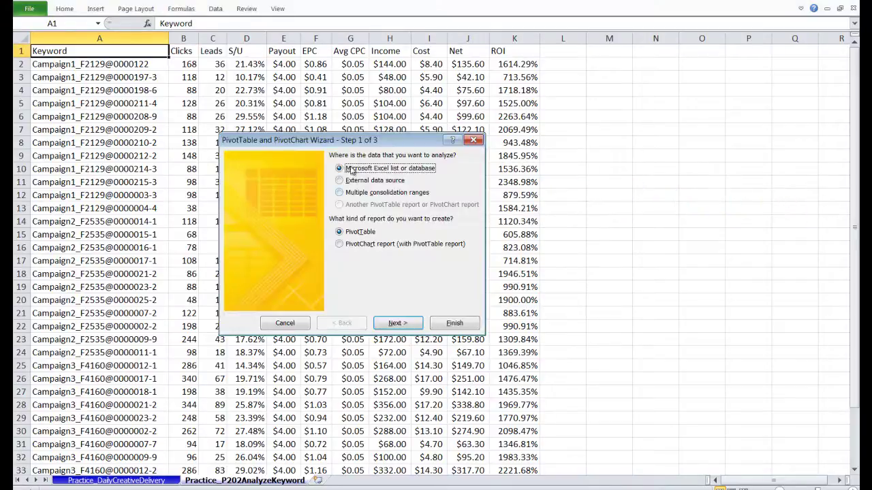
pyautogui.click(377, 194)
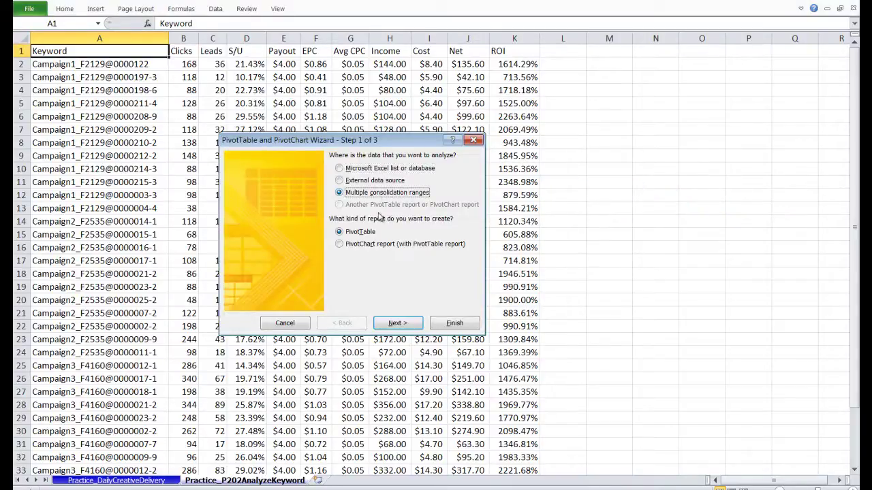
pyautogui.click(407, 325)
pyautogui.click(411, 298)
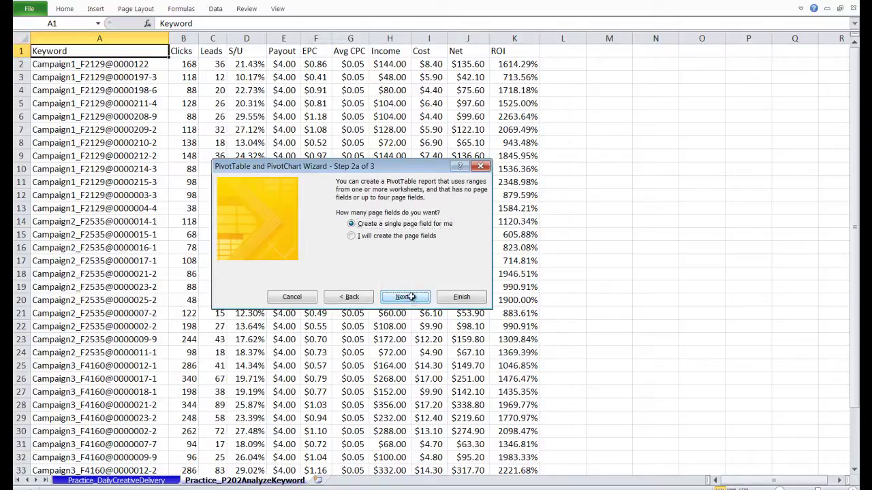
# Step: Add Practice_DailyCreativeDelivery!$A$1:$I$73 as the first range to consolidate
pyautogui.click(129, 481)
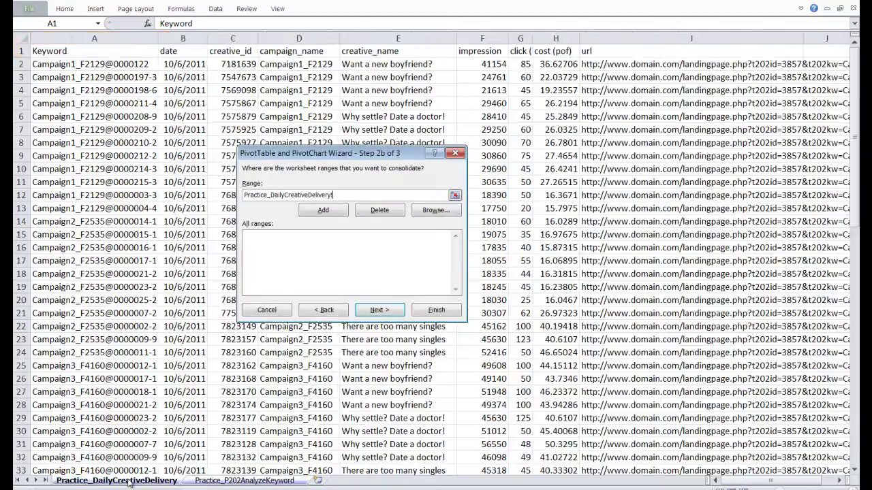
pyautogui.click(78, 53)
pyautogui.hotkey('ctrl', 'shift', 'End')
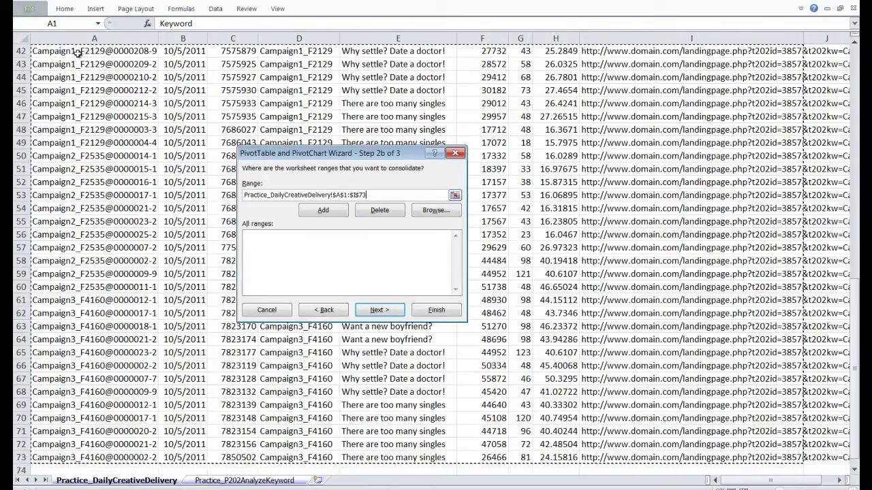
pyautogui.click(323, 209)
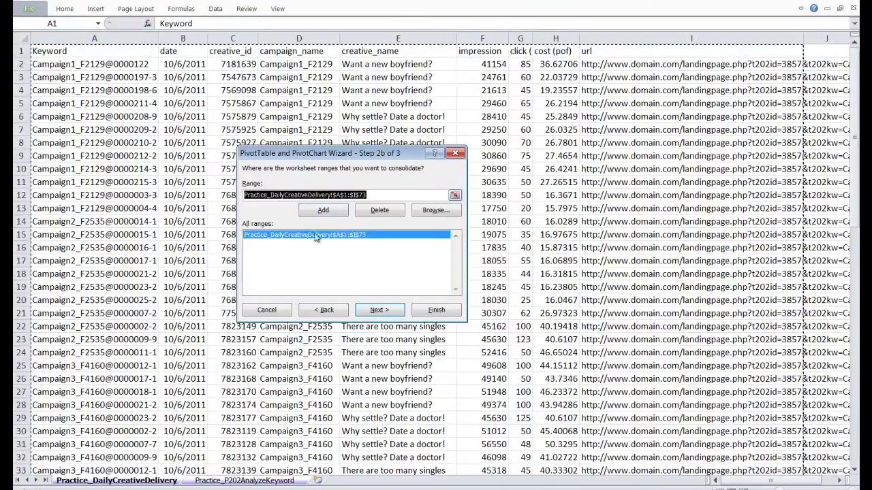
# Step: Add Practice_P202AnalyzeKeyword!$A$1:$K$37 as the second range and finish creating the PivotTable
pyautogui.click(246, 481)
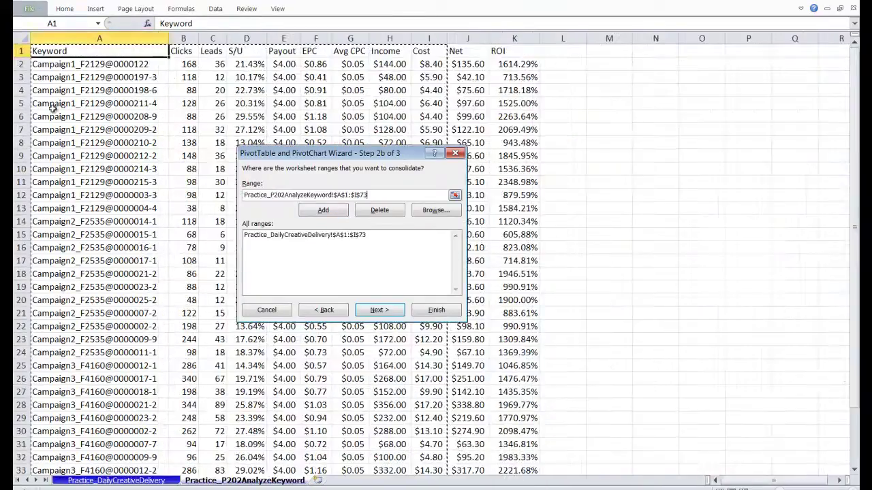
pyautogui.click(81, 50)
pyautogui.hotkey('ctrl', 'shift', 'End')
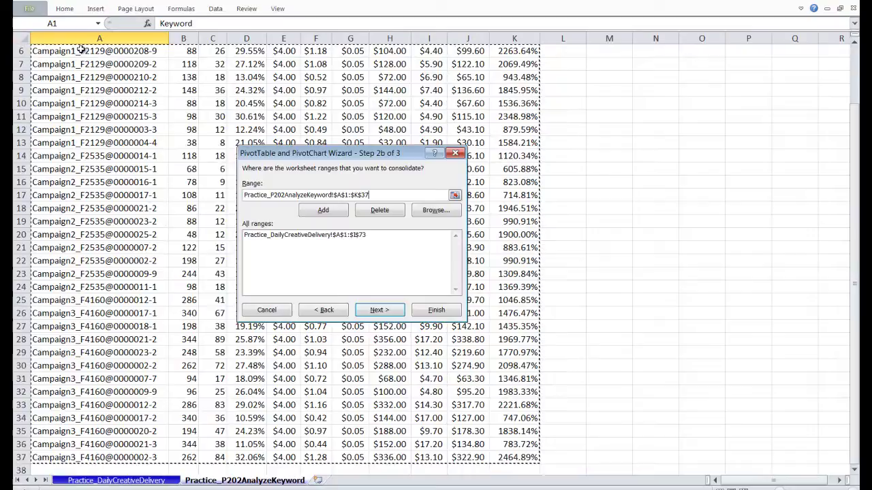
pyautogui.click(323, 211)
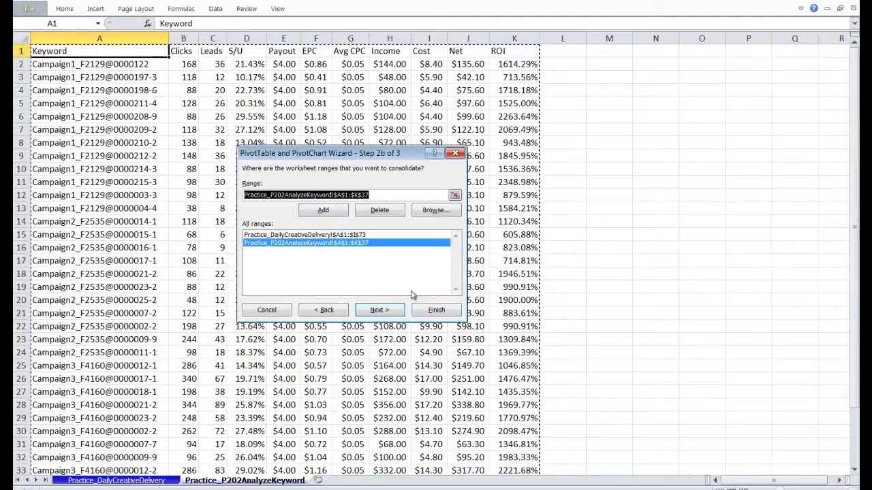
pyautogui.click(437, 311)
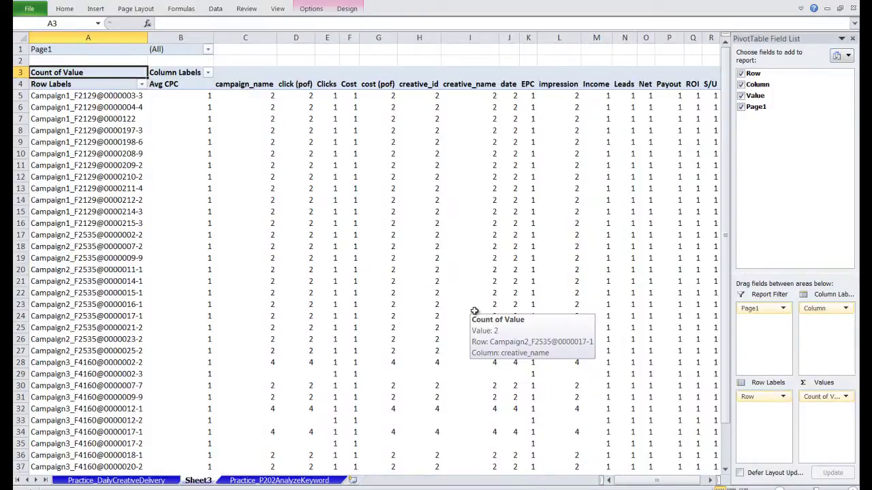
# Step: Summarize the PivotTable values by Sum
pyautogui.click(311, 9)
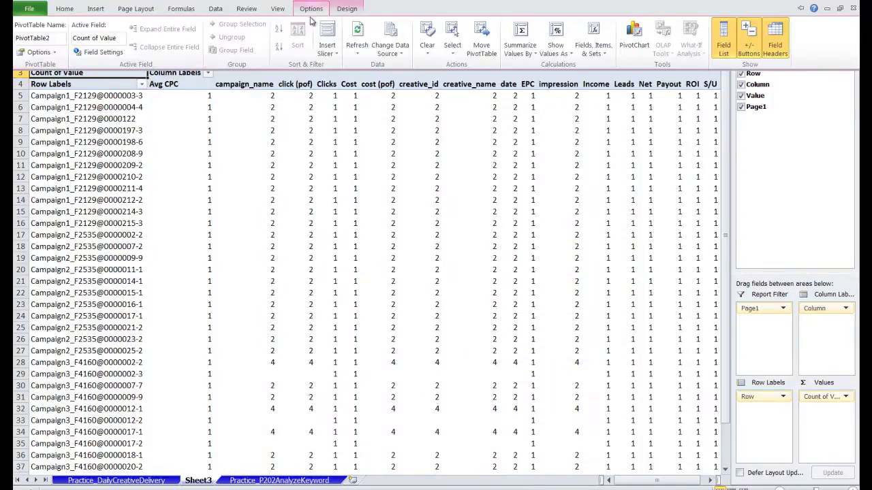
pyautogui.click(519, 43)
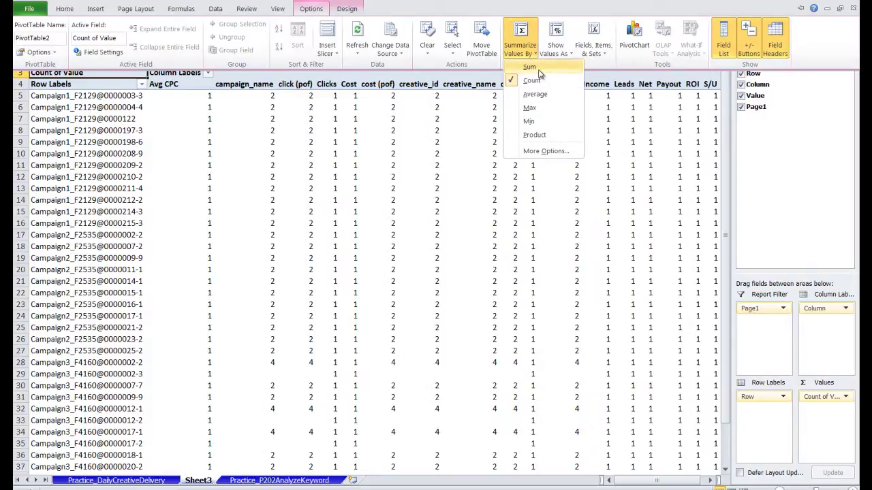
pyautogui.click(530, 67)
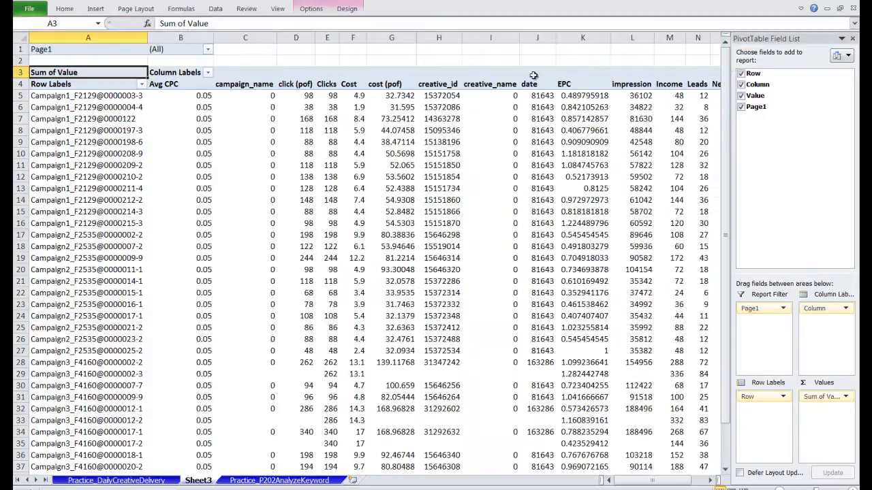
# Step: Compare the click and cost column headers on the Practice_DailyCreativeDelivery and Practice_P202AnalyzeKeyword sheets, and return to the PivotTable
pyautogui.click(206, 72)
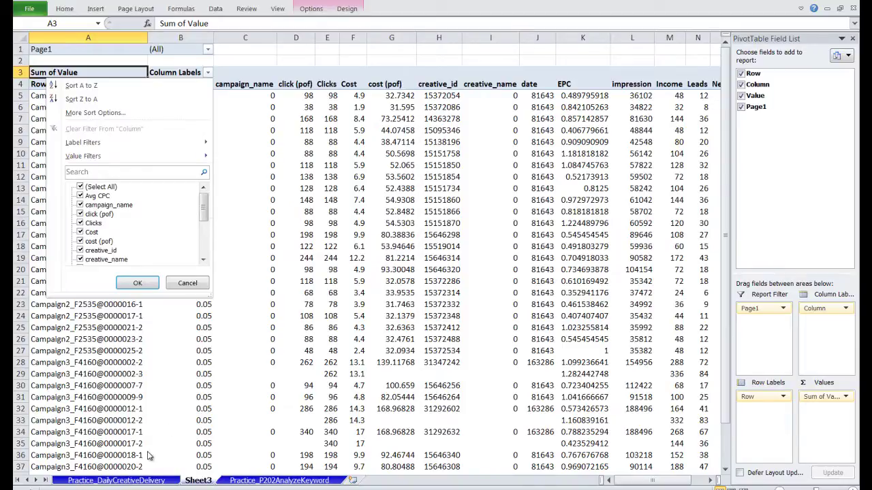
pyautogui.click(117, 481)
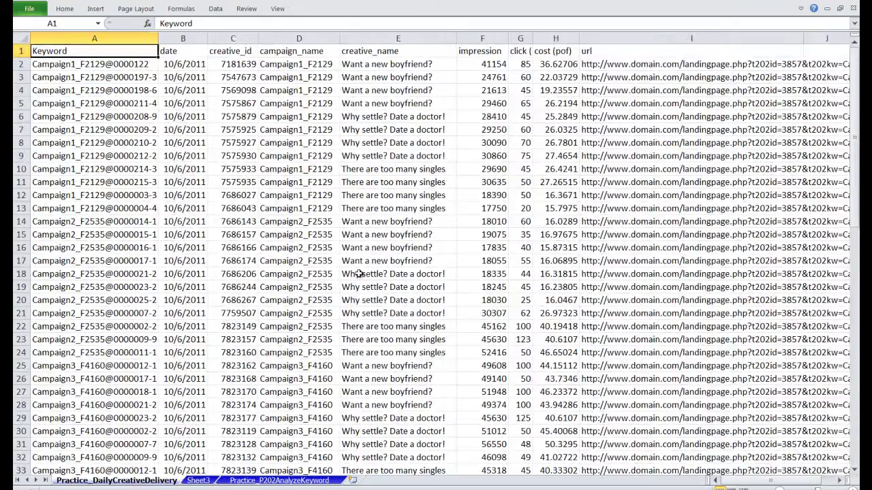
pyautogui.click(521, 52)
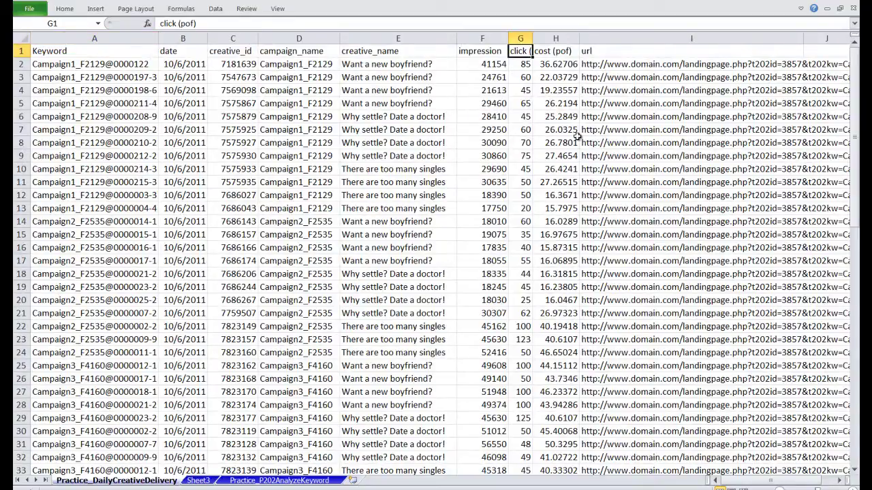
pyautogui.press('Right')
pyautogui.press('Left')
pyautogui.hotkey('ctrl', 'pagedown')
pyautogui.hotkey('ctrl', 'pagedown')
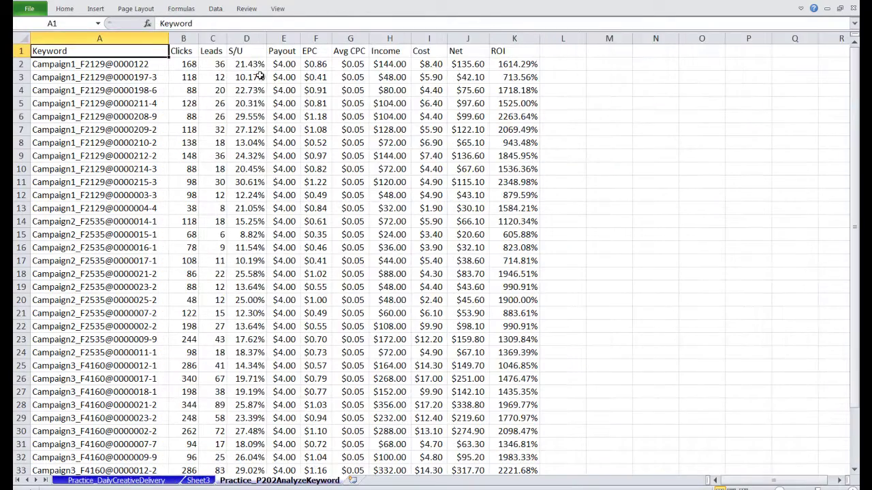
pyautogui.click(183, 52)
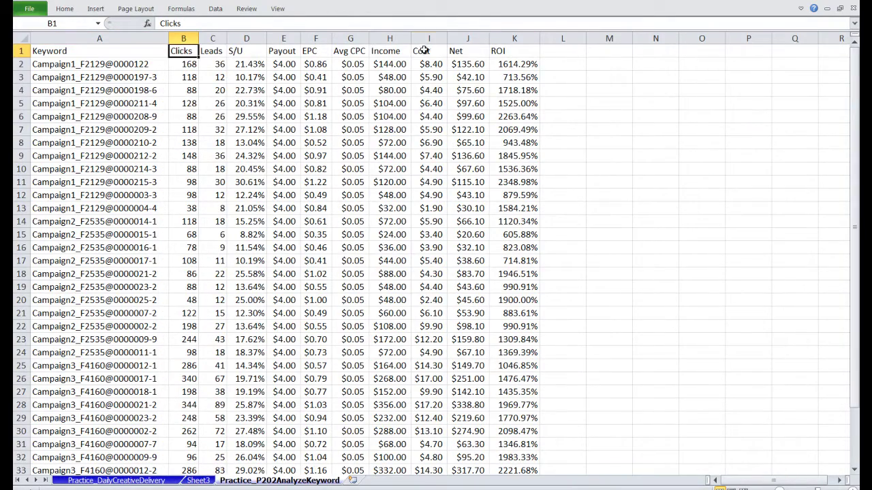
pyautogui.hotkey('ctrl', 'pageup')
pyautogui.hotkey('ctrl', 'pageup')
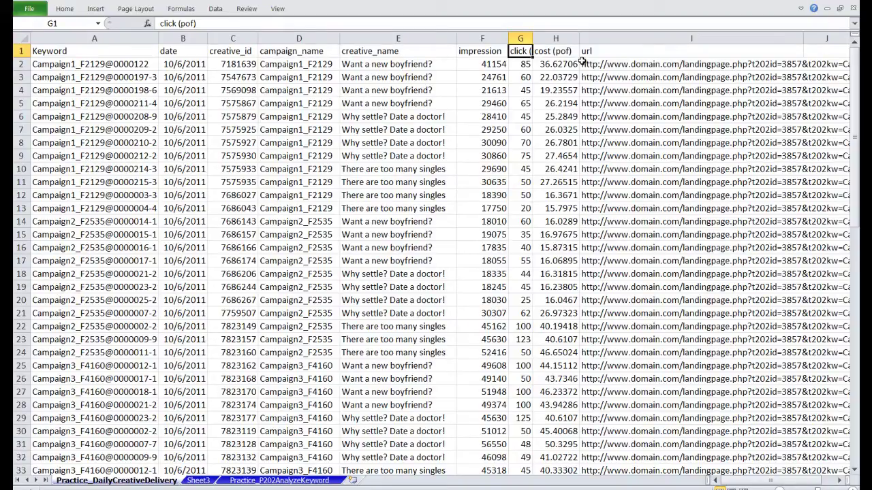
pyautogui.hotkey('ctrl', 'pagedown')
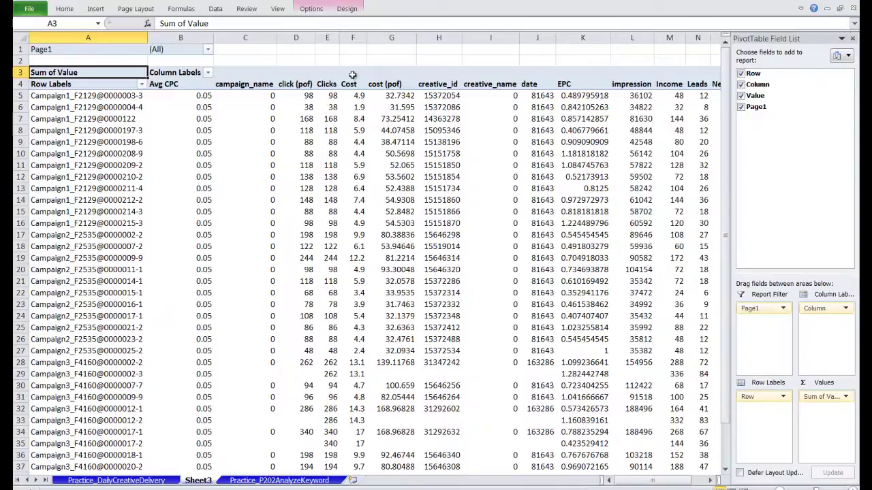
# Step: Exclude Avg CPC, campaign_name, click (pof), Cost, creative_id, creative_name, date and EPC in the PivotTable's column label filter
pyautogui.click(207, 73)
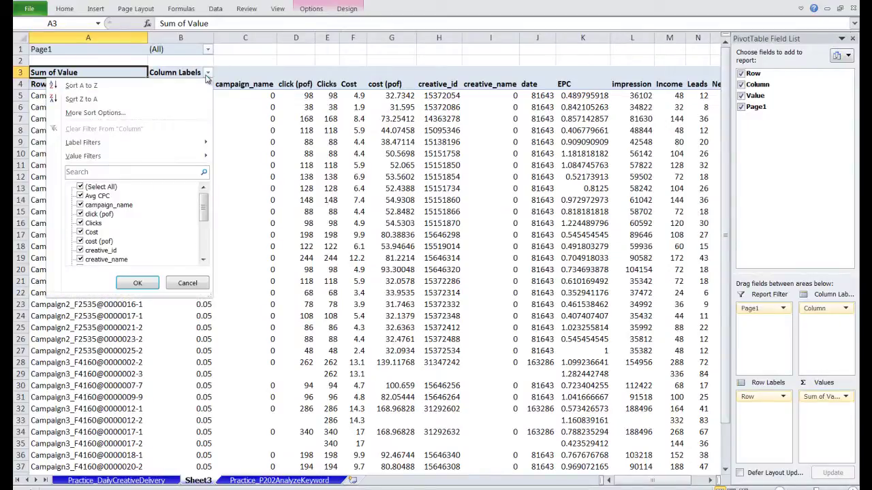
pyautogui.click(80, 196)
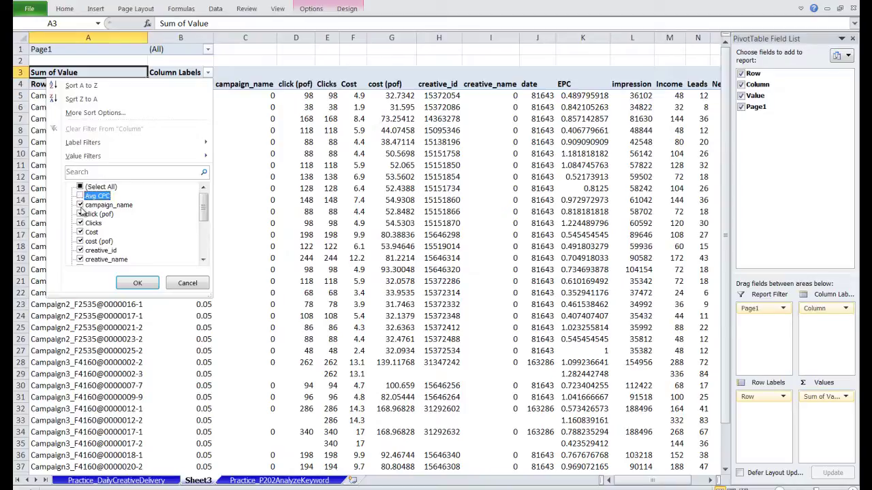
pyautogui.click(80, 205)
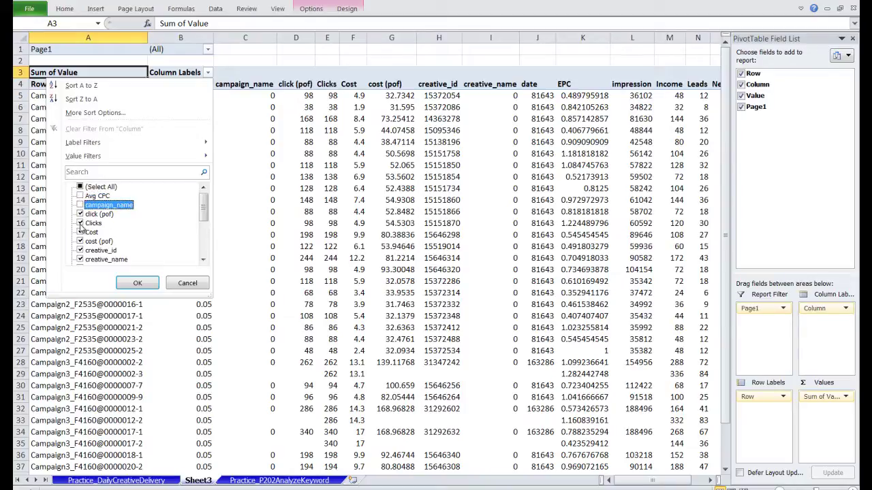
pyautogui.click(80, 214)
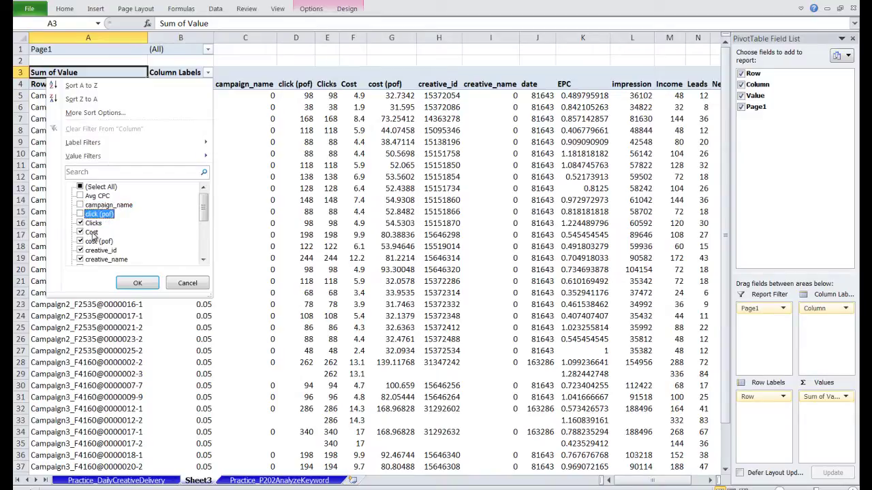
pyautogui.click(81, 233)
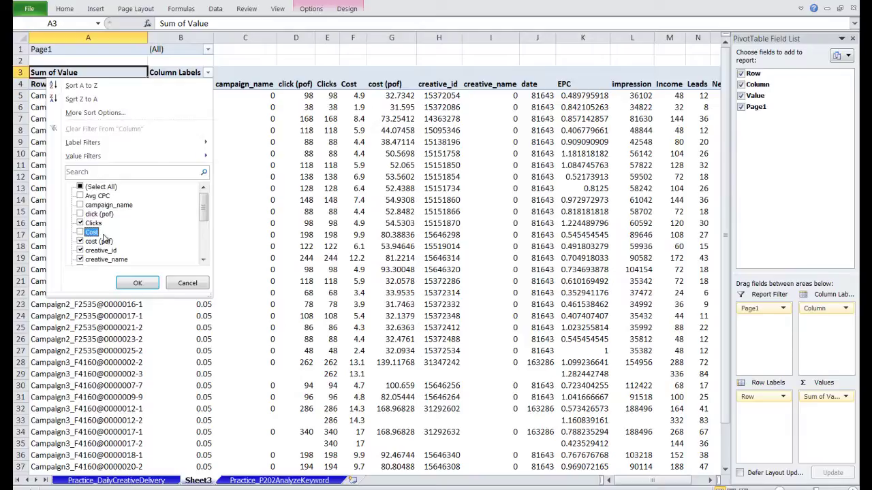
pyautogui.scroll(-1, 103, 236)
pyautogui.click(81, 223)
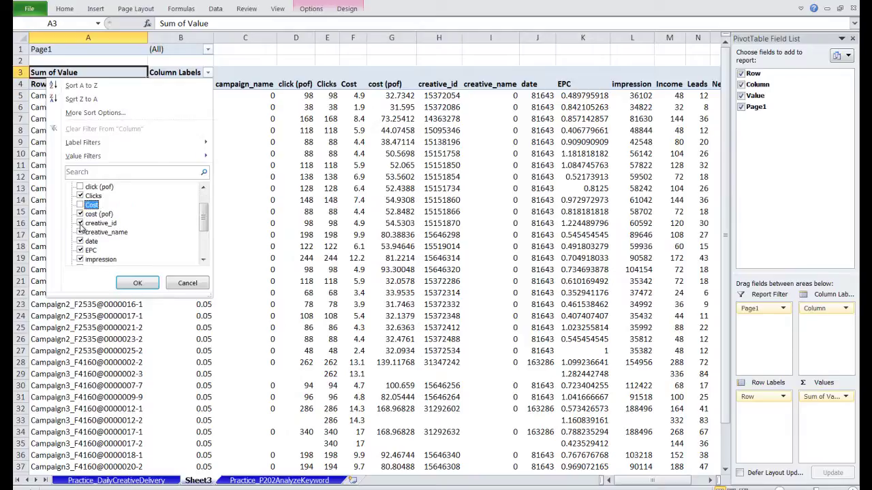
pyautogui.click(81, 232)
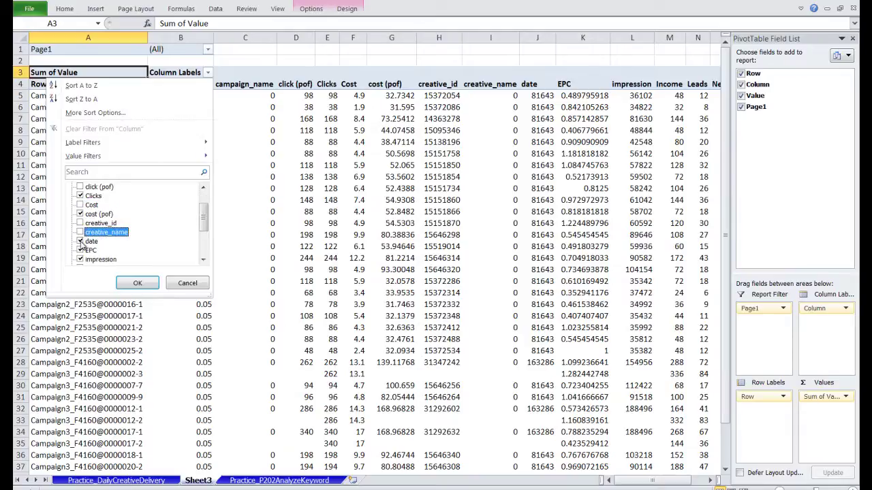
pyautogui.click(80, 242)
pyautogui.click(80, 251)
# Step: Exclude Net, Payout, ROI, S/U and url from the column labels as well, and apply the filter
pyautogui.scroll(-1, 92, 240)
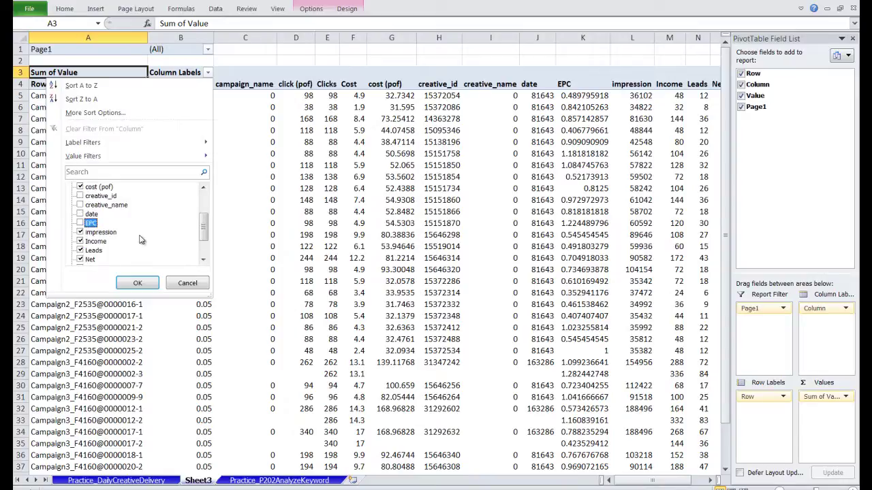
pyautogui.scroll(-1, 94, 236)
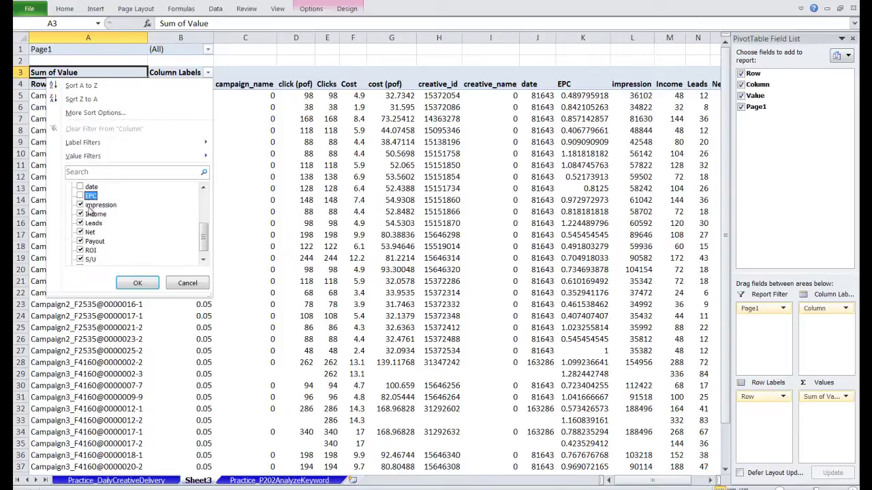
pyautogui.click(80, 232)
pyautogui.scroll(-1, 81, 235)
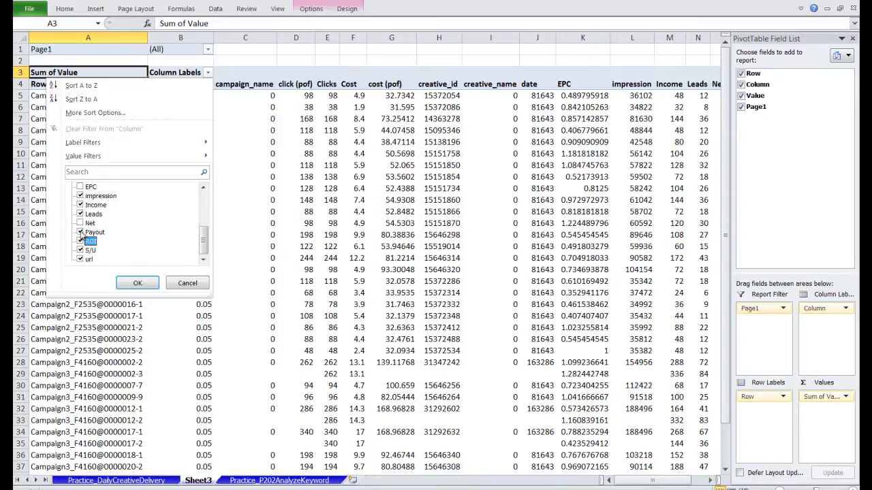
pyautogui.click(81, 233)
pyautogui.click(81, 241)
pyautogui.click(81, 250)
pyautogui.click(130, 282)
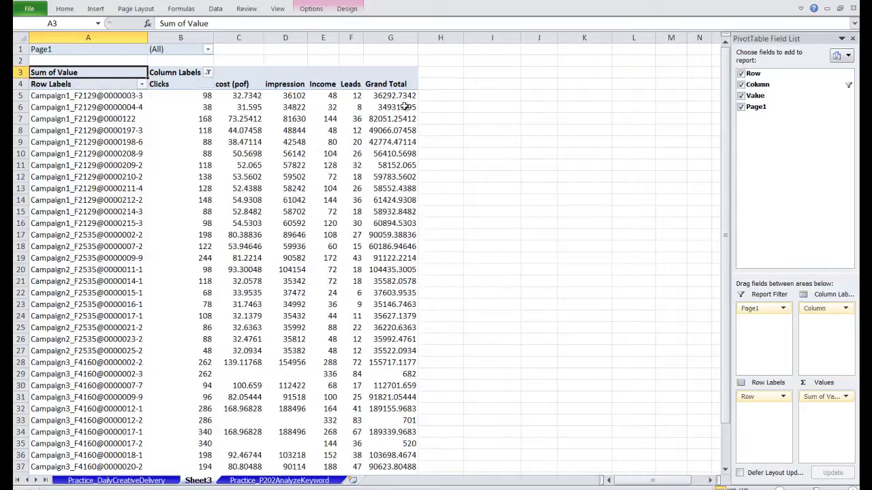
# Step: Turn off the PivotTable's grand totals for both rows and columns
pyautogui.moveTo(406, 87); pyautogui.dragTo(405, 154)
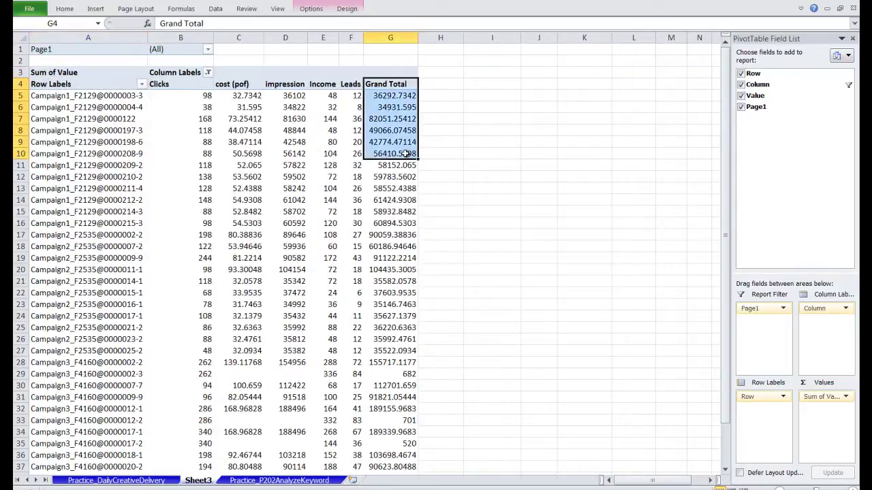
pyautogui.click(347, 9)
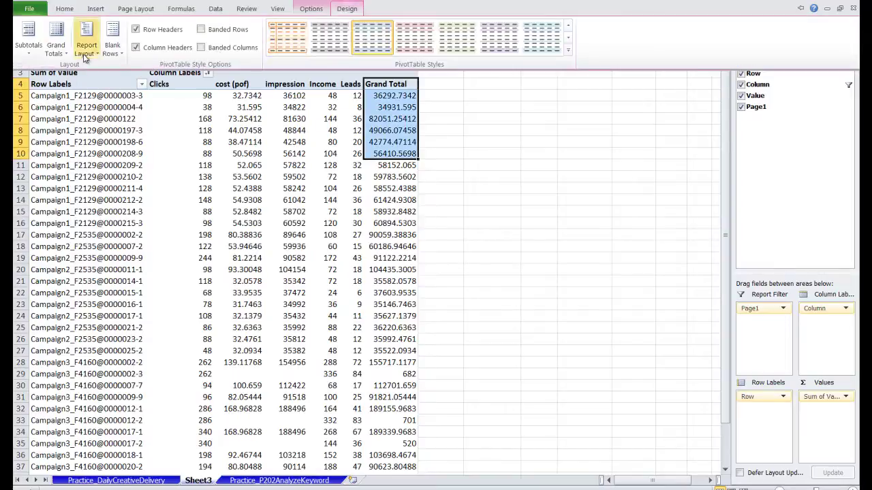
pyautogui.click(56, 35)
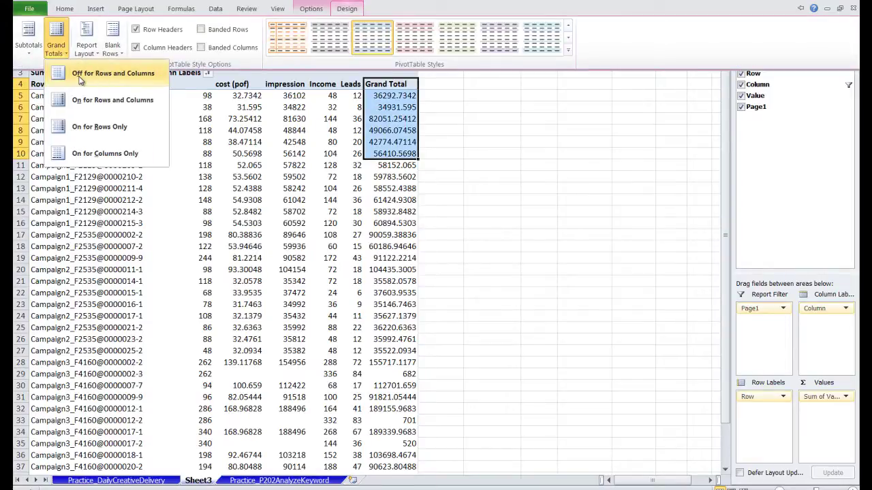
pyautogui.click(112, 74)
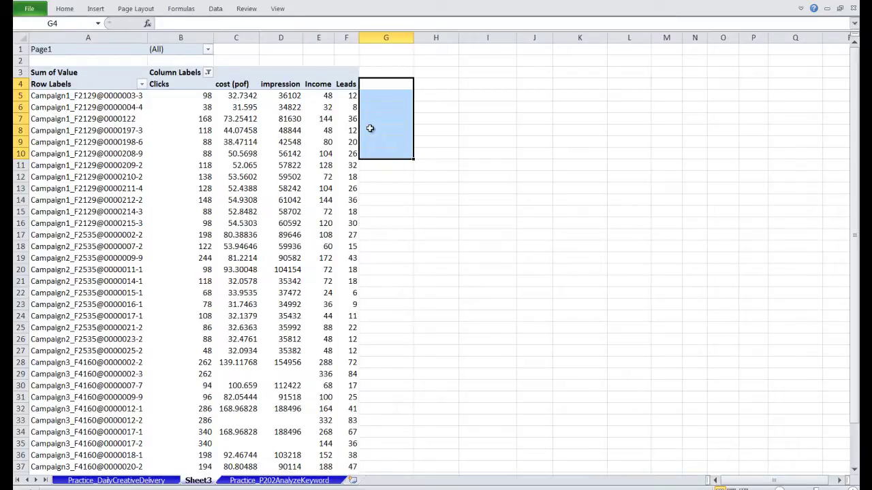
# Step: Start a calculated item named Profit in the PivotTable's Column field and clear its default formula value
pyautogui.press('Left')
pyautogui.press('Left')
pyautogui.press('Left')
pyautogui.press('Left')
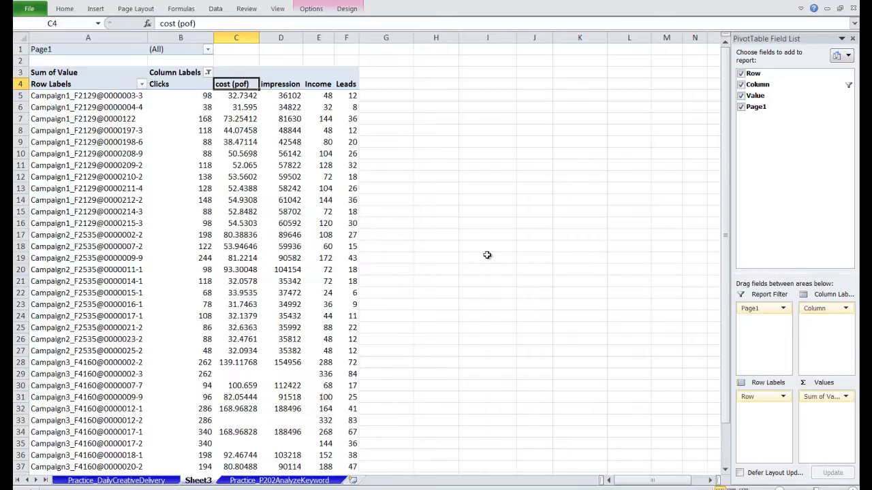
pyautogui.click(312, 9)
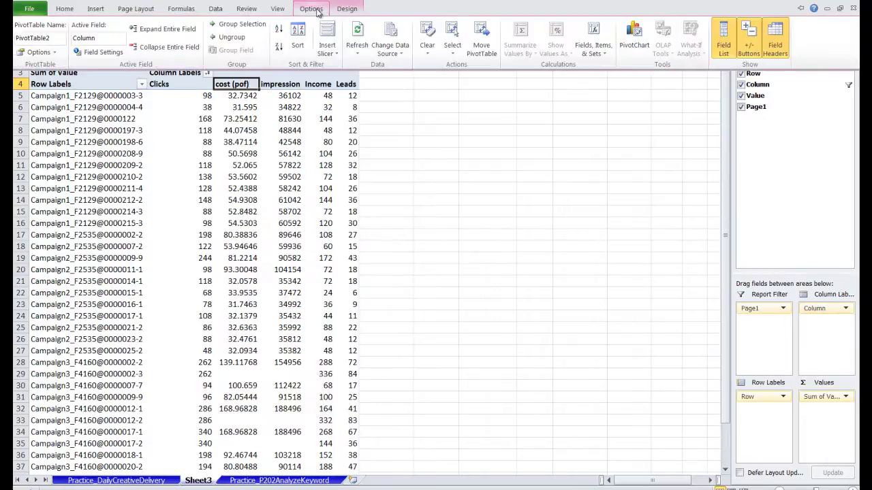
pyautogui.click(606, 55)
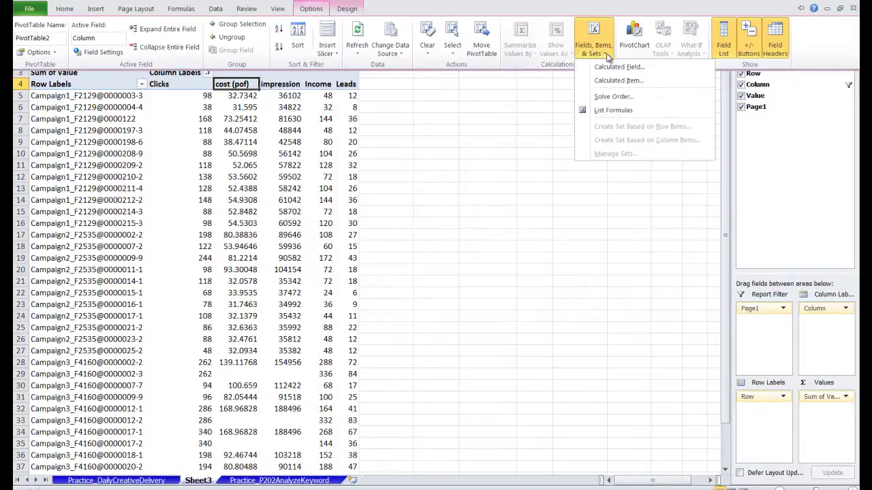
pyautogui.click(633, 81)
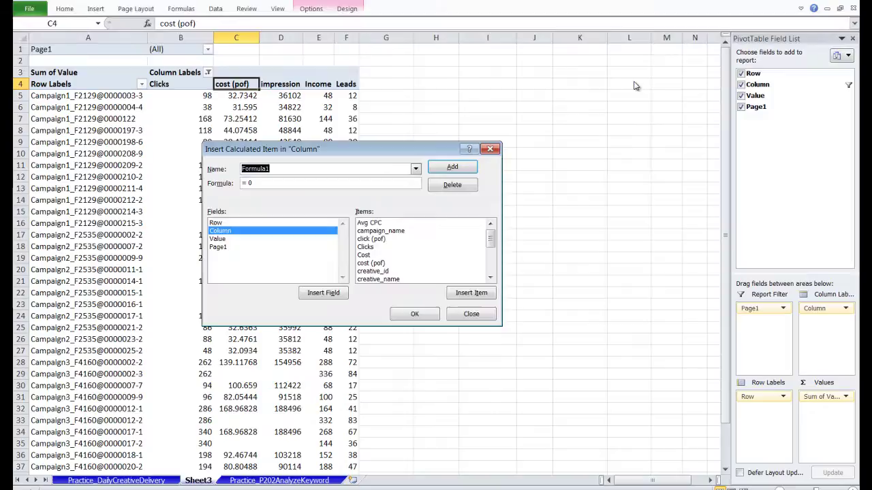
pyautogui.write('Profit')
pyautogui.press('Tab')
pyautogui.press('BackSpace')
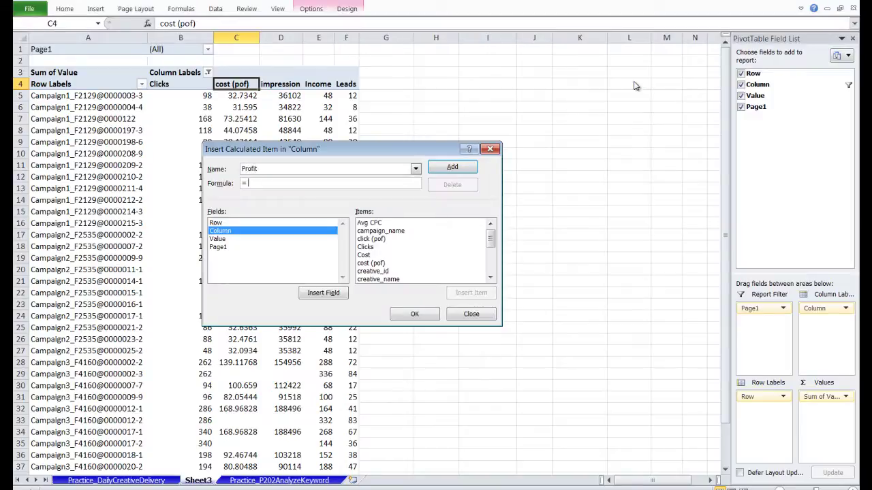
# Step: Set the Profit item's formula to Income minus 'cost (pof)' and create the calculated item
pyautogui.moveTo(489, 241); pyautogui.dragTo(490, 256)
pyautogui.click(368, 246)
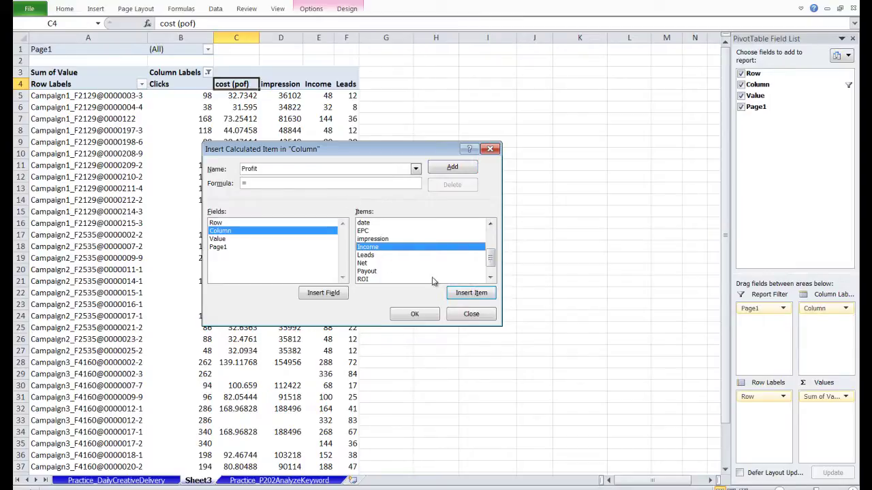
pyautogui.click(475, 293)
pyautogui.write('-')
pyautogui.scroll(3, 422, 267)
pyautogui.click(380, 255)
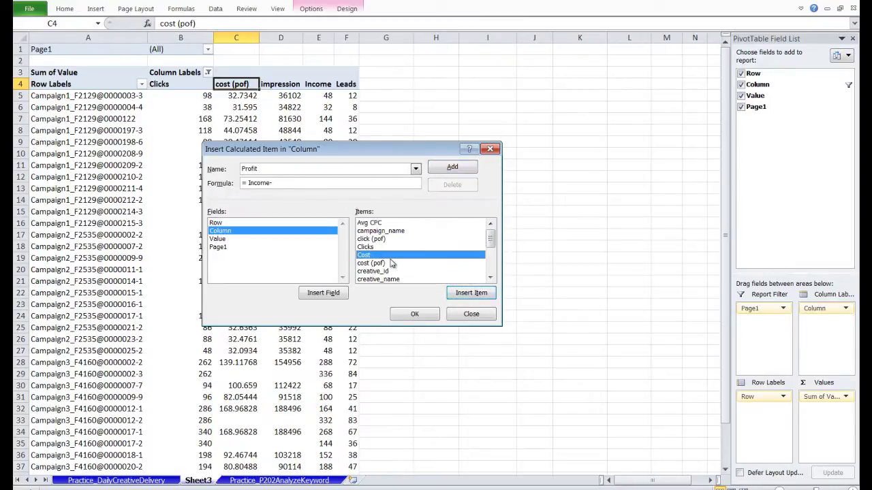
pyautogui.click(388, 265)
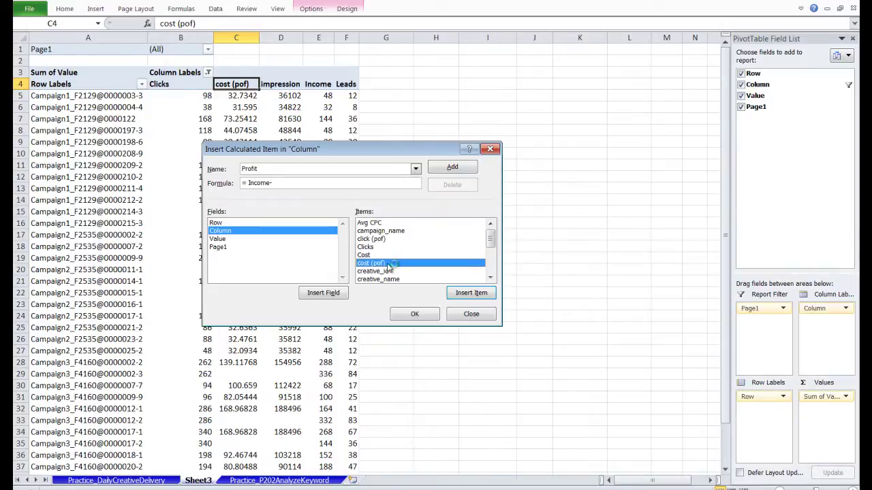
pyautogui.click(475, 294)
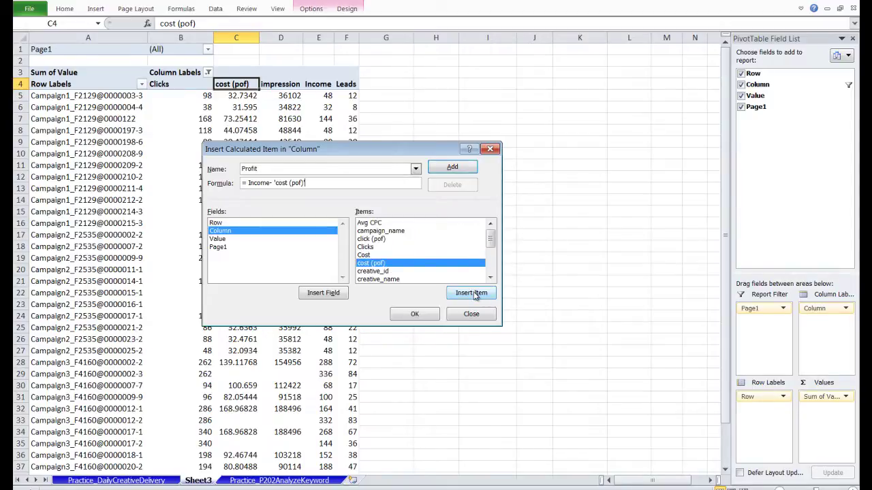
pyautogui.click(413, 315)
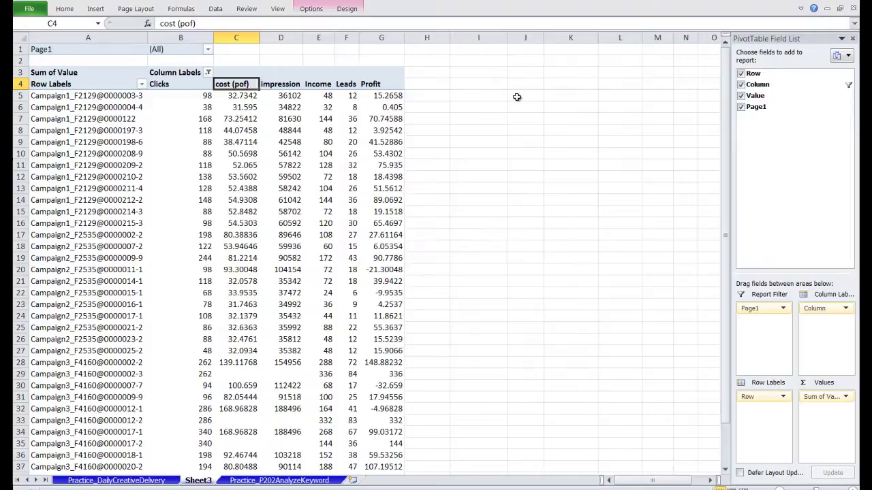
# Step: Start another calculated item in the Column field, named ROI, with an empty formula
pyautogui.press('Right')
pyautogui.press('Right')
pyautogui.press('Right')
pyautogui.press('Right')
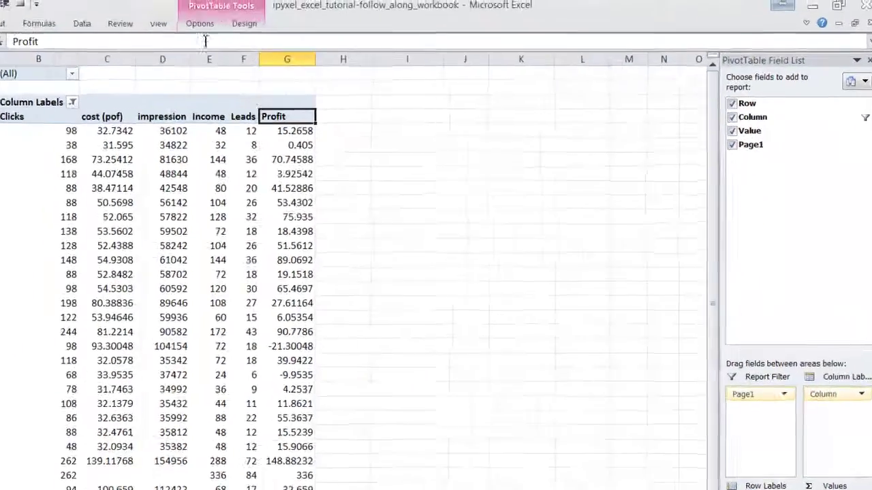
pyautogui.click(309, 9)
pyautogui.click(592, 41)
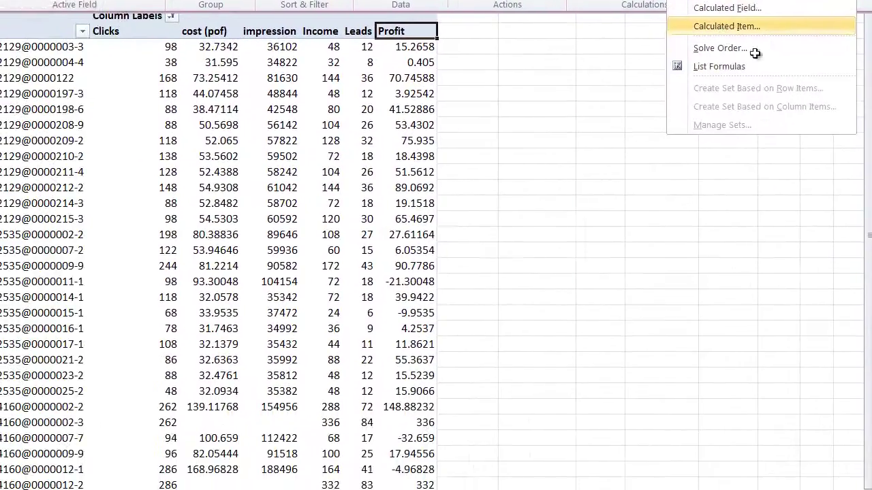
pyautogui.click(593, 125)
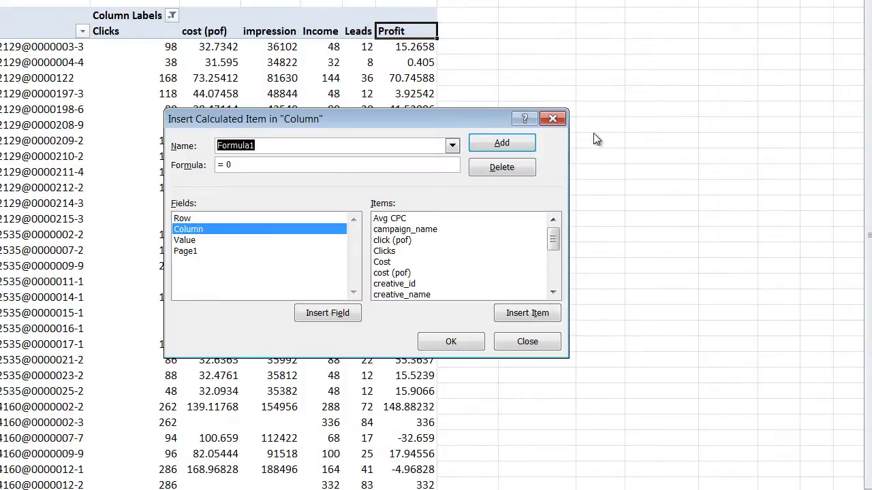
pyautogui.write('ROI')
pyautogui.press('Tab')
pyautogui.write('=')
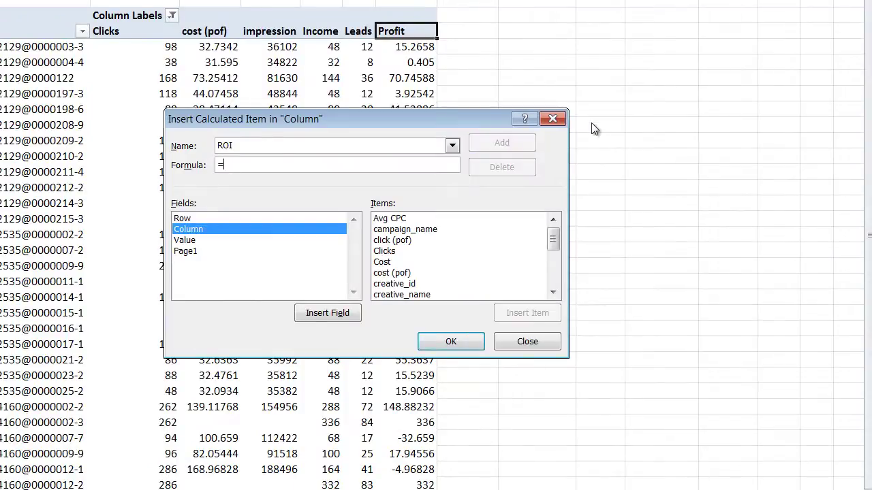
# Step: Set the ROI item's formula to Profit divided by 'cost (pof)' and try to create the item
pyautogui.click(471, 272)
pyautogui.scroll(-5, 472, 272)
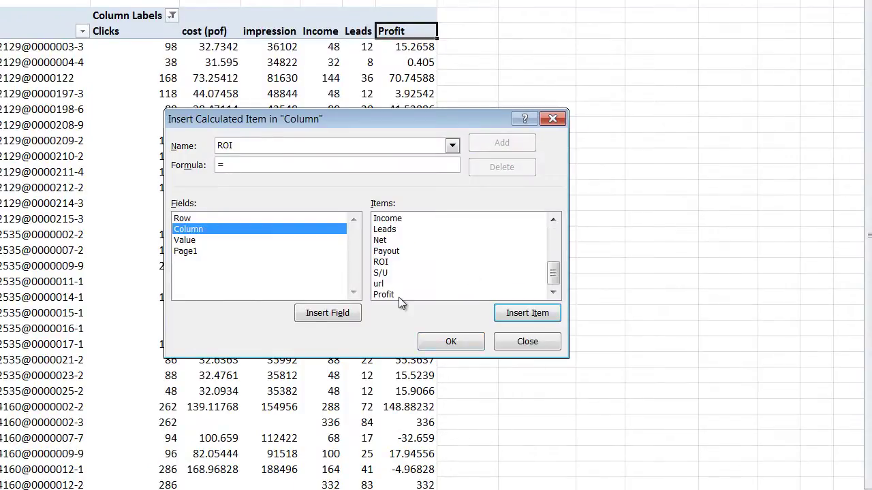
pyautogui.click(495, 294)
pyautogui.click(523, 314)
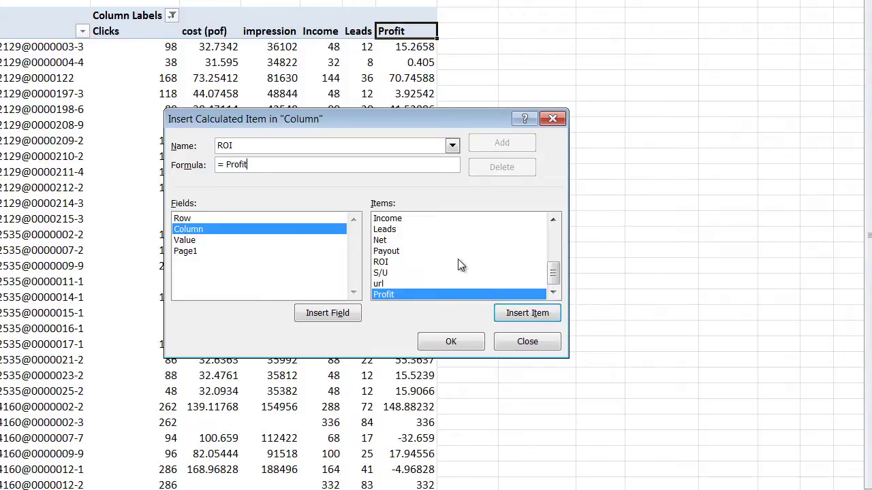
pyautogui.write('/')
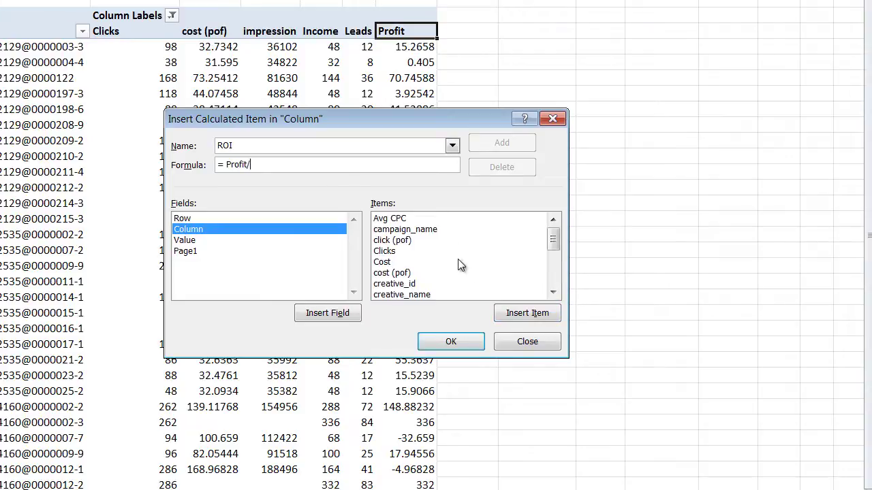
pyautogui.click(419, 272)
pyautogui.click(532, 315)
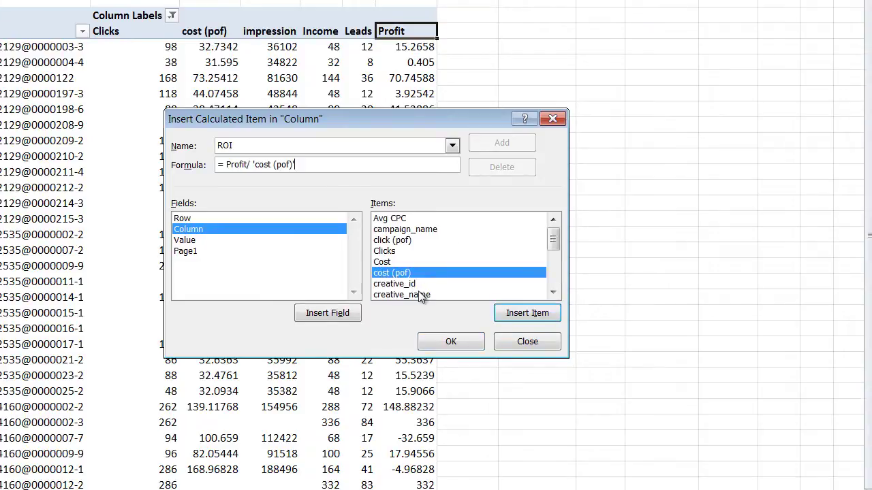
pyautogui.click(450, 342)
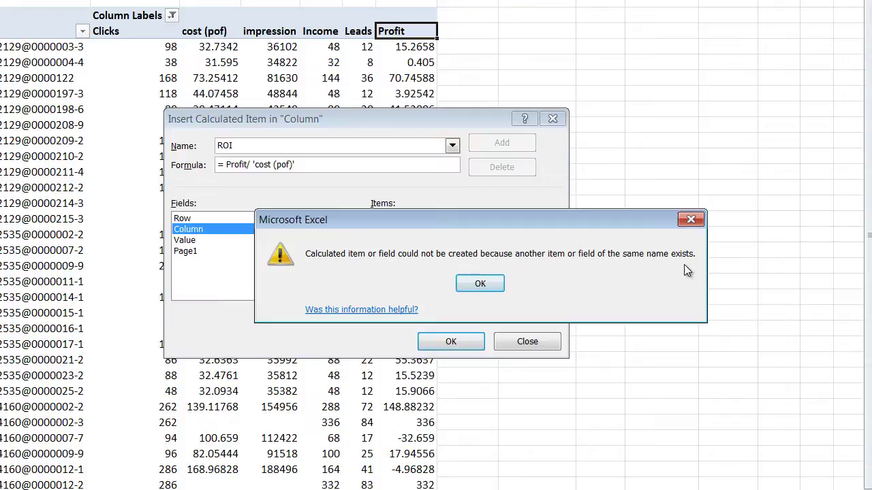
# Step: Dismiss the duplicate-name error, rename the calculated item ROI (actual), and create it with the Profit/'cost (pof)' formula
pyautogui.click(489, 285)
pyautogui.click(308, 147)
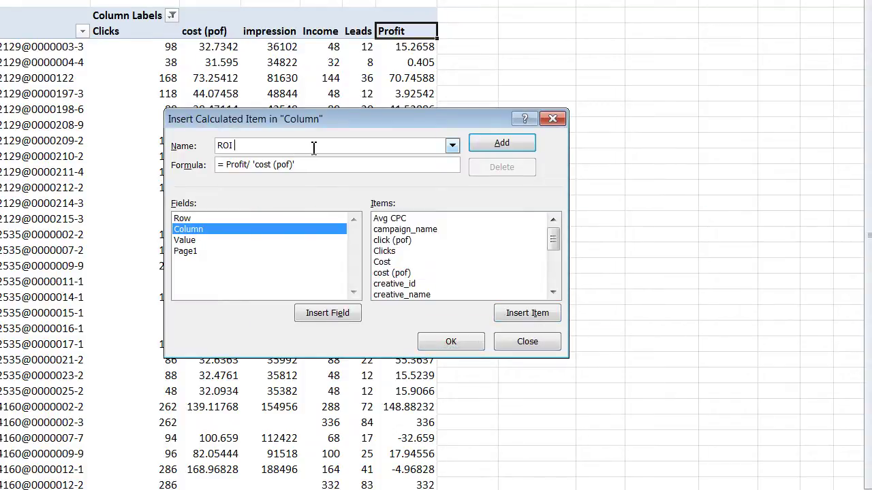
pyautogui.write('(actual)')
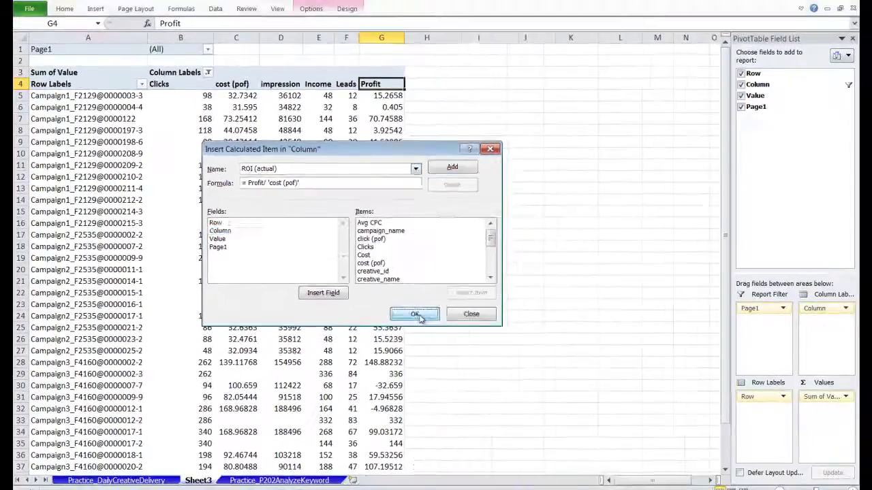
pyautogui.click(451, 341)
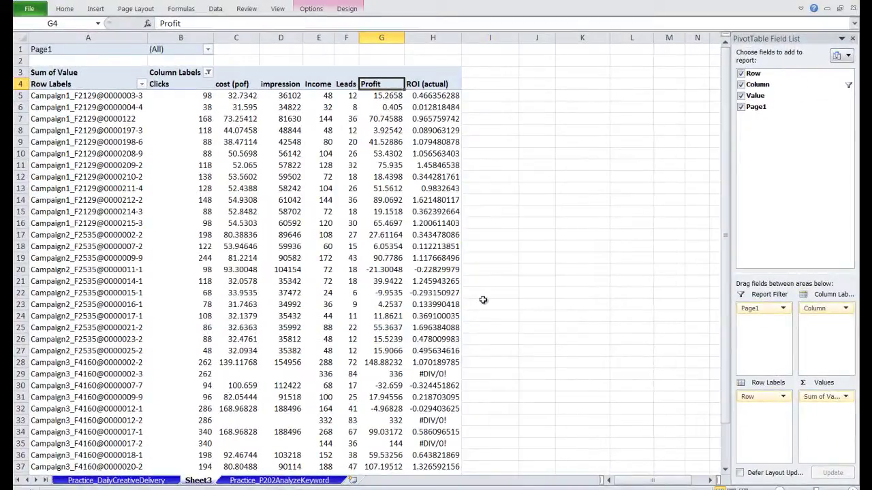
# Step: Format the Clicks column as Number with a thousands separator and no decimal places
pyautogui.press('Left')
pyautogui.press('Left')
pyautogui.press('Left')
pyautogui.press('Left')
pyautogui.press('Left')
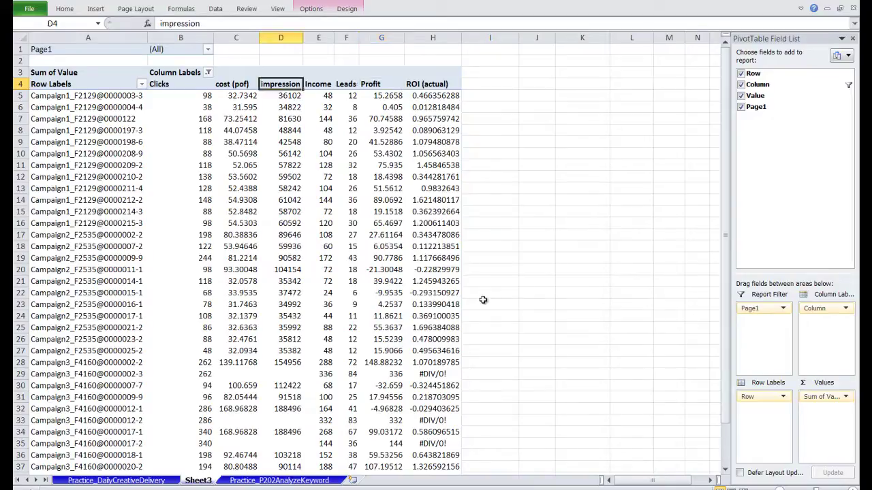
pyautogui.hotkey('ctrl', 'space')
pyautogui.hotkey('ctrl', '1')
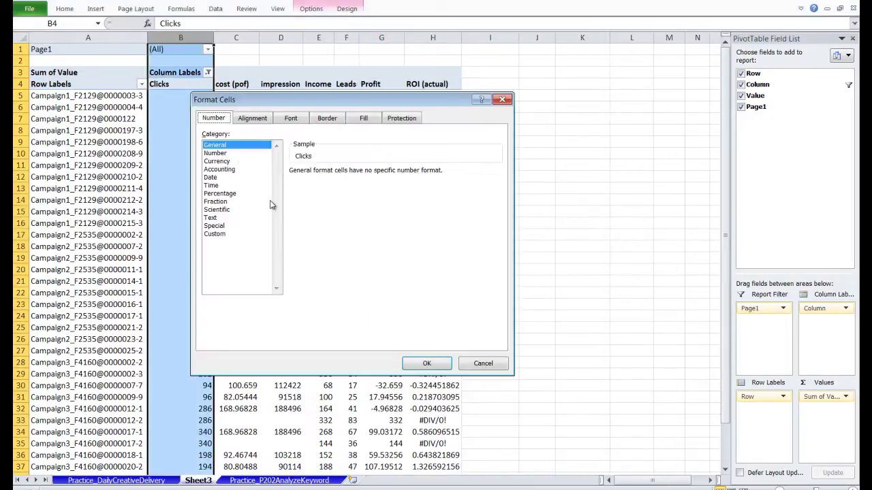
pyautogui.click(227, 153)
pyautogui.click(329, 189)
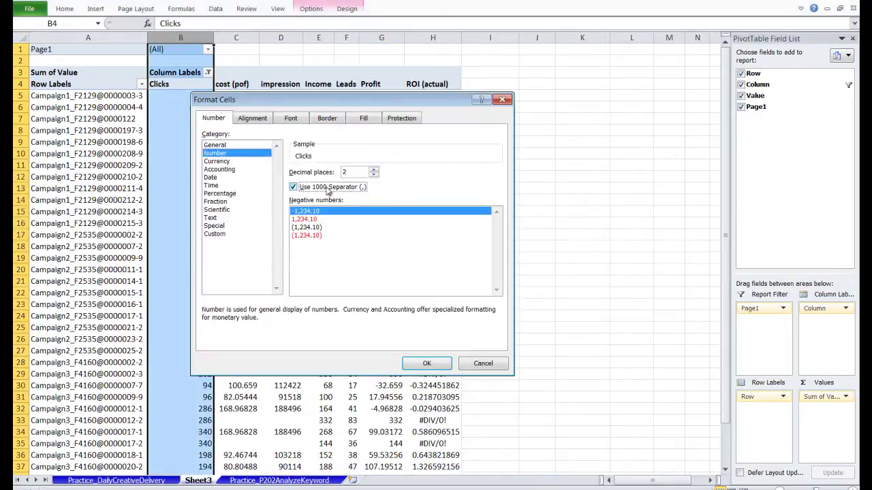
pyautogui.click(373, 174)
pyautogui.click(373, 175)
pyautogui.click(426, 363)
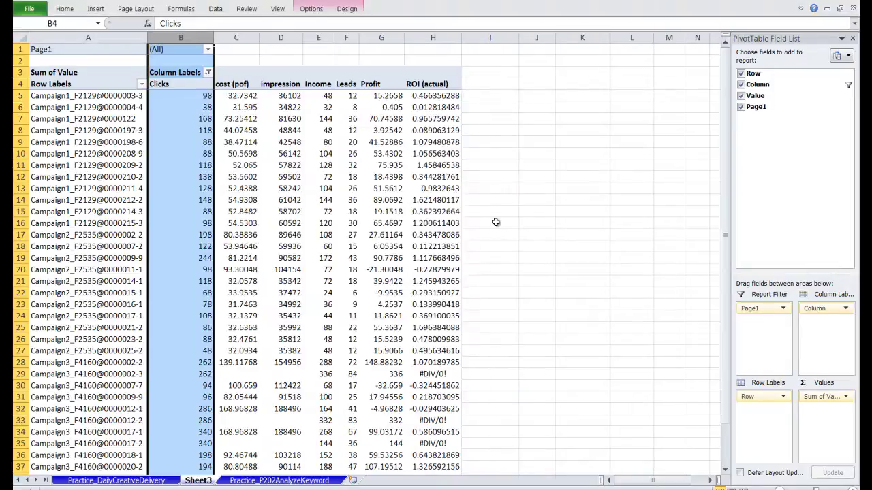
# Step: Format the impression column as a number with a thousands separator and no decimal places
pyautogui.press('Right')
pyautogui.press('Right')
pyautogui.press('Right')
pyautogui.press('Right')
pyautogui.hotkey('ctrl', 'space')
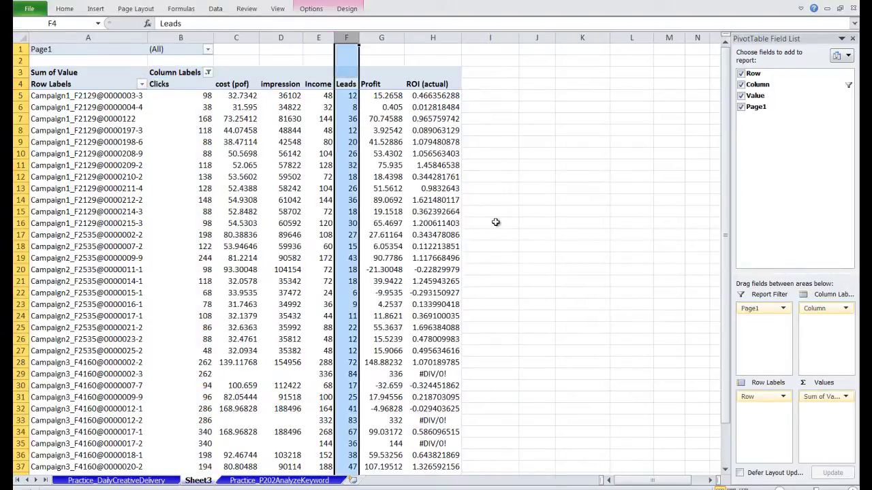
pyautogui.press('Left')
pyautogui.press('Left')
pyautogui.hotkey('ctrl', 'space')
pyautogui.hotkey('ctrl', 'shift', '1')
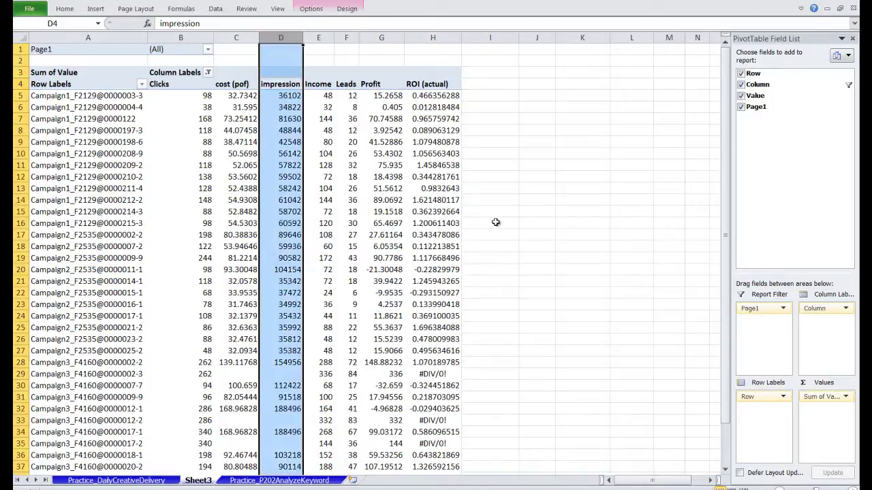
# Step: Format the cost (pof) column as Currency with the $ symbol, two decimals and negatives in red parentheses
pyautogui.press('Left')
pyautogui.hotkey('ctrl', 'space')
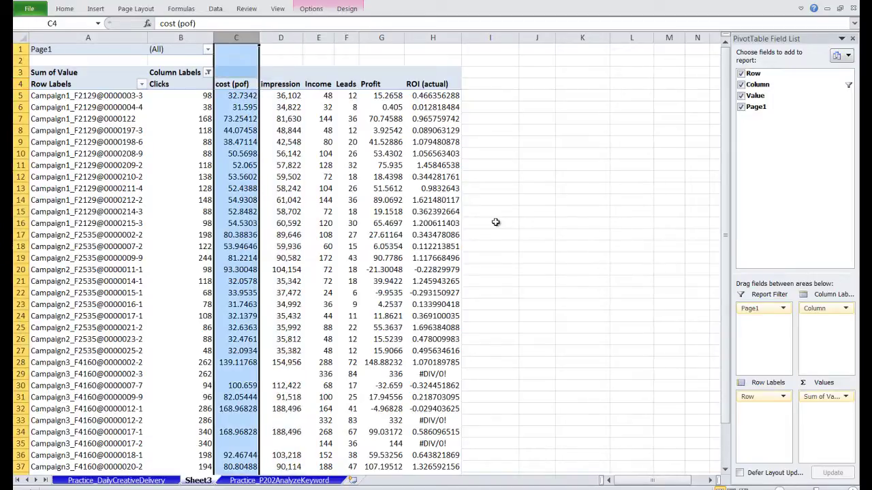
pyautogui.hotkey('ctrl', '1')
pyautogui.click(219, 162)
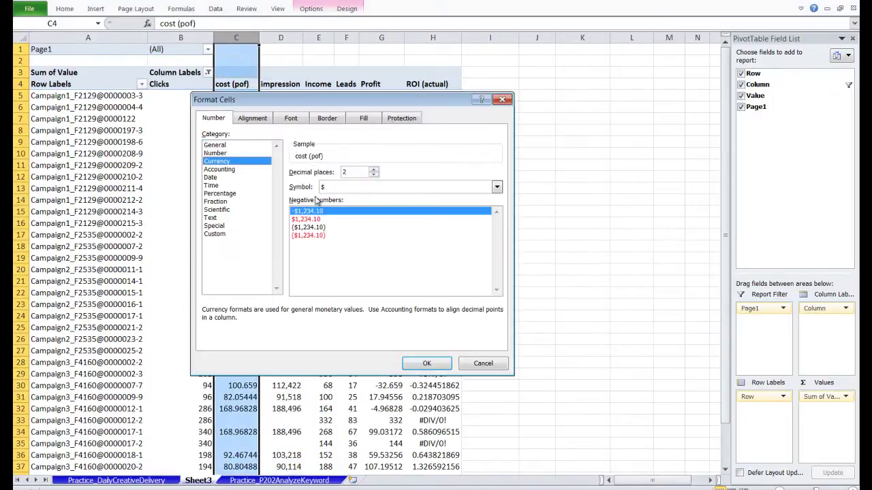
pyautogui.click(320, 235)
pyautogui.press('Return')
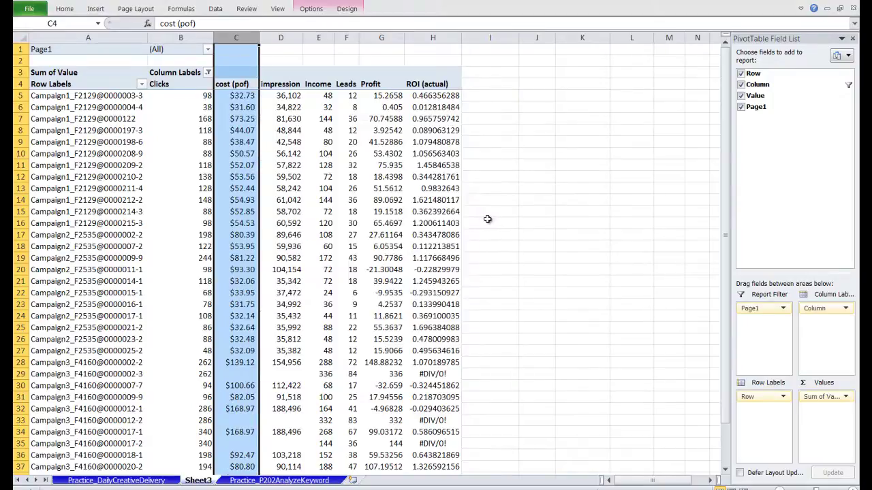
# Step: Apply the same $ currency format with red parenthesised negatives to the Income and Profit columns
pyautogui.press('Right')
pyautogui.press('Right')
pyautogui.hotkey('ctrl', 'space')
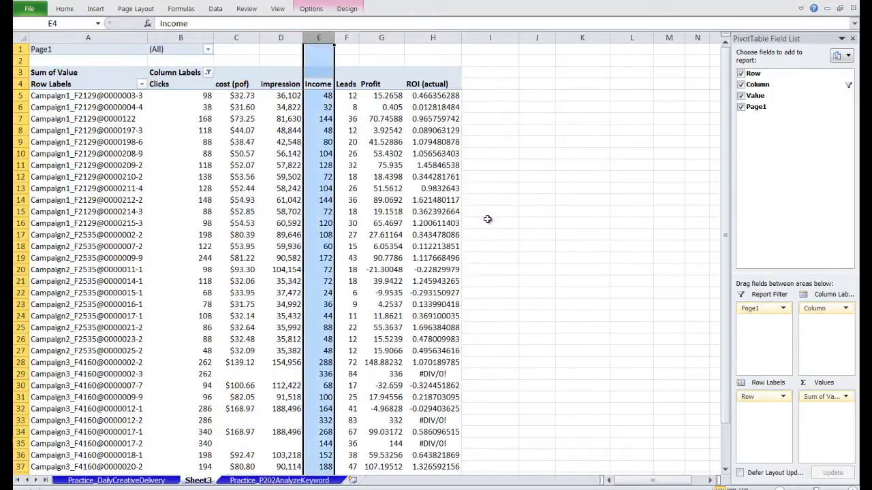
pyautogui.press('F4')
pyautogui.press('Right')
pyautogui.press('Right')
pyautogui.hotkey('ctrl', 'space')
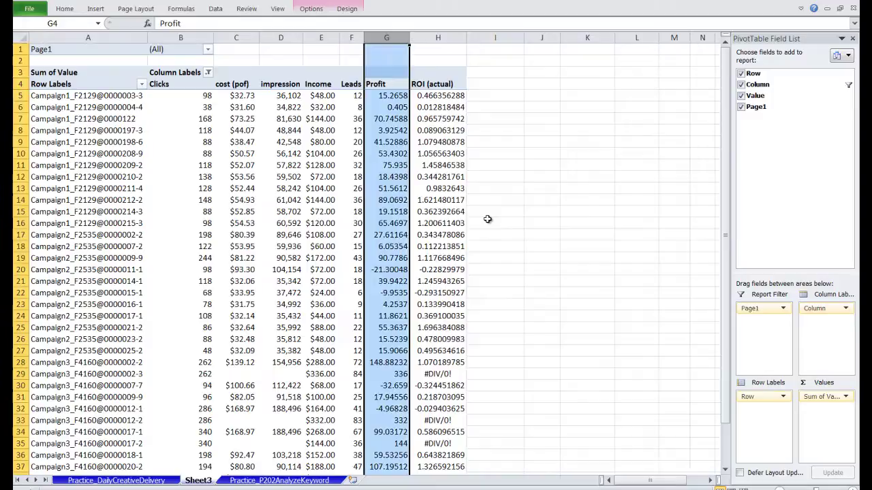
pyautogui.press('F4')
# Step: Format the ROI (actual) column as Percentage and deselect the column
pyautogui.press('Right')
pyautogui.press('Right')
pyautogui.press('Down')
pyautogui.press('Left')
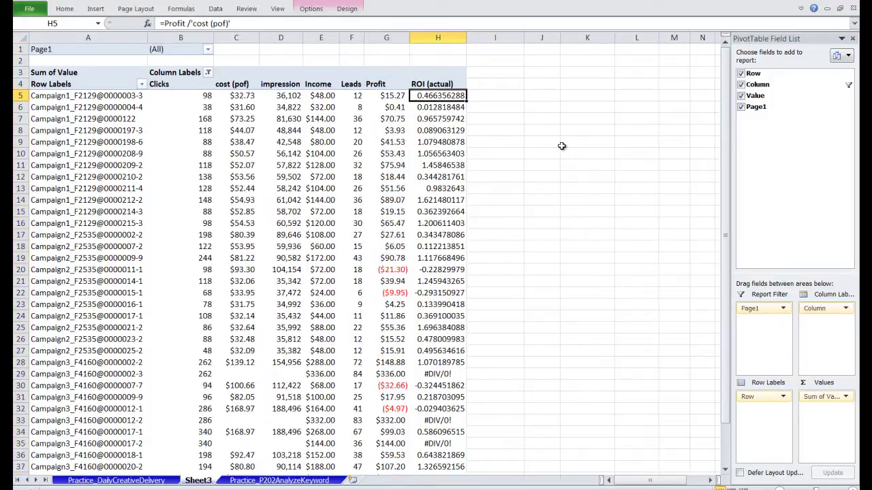
pyautogui.hotkey('ctrl', 'space')
pyautogui.hotkey('ctrl', '1')
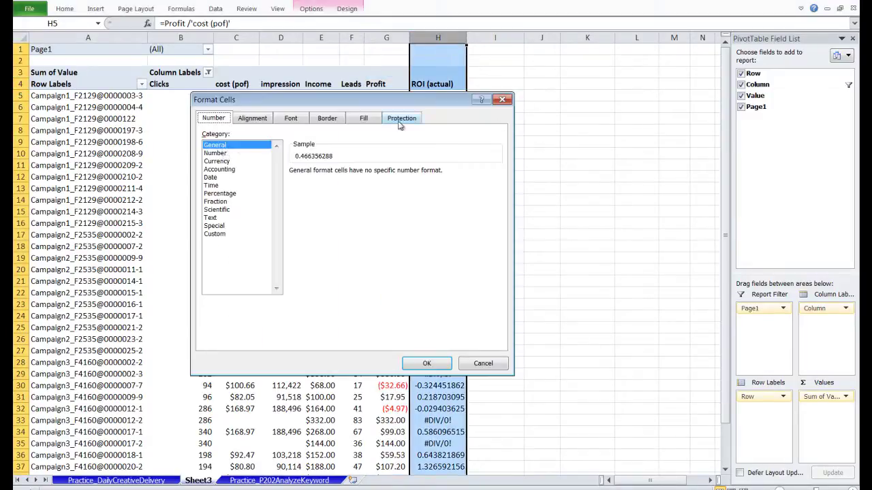
pyautogui.click(225, 194)
pyautogui.click(425, 363)
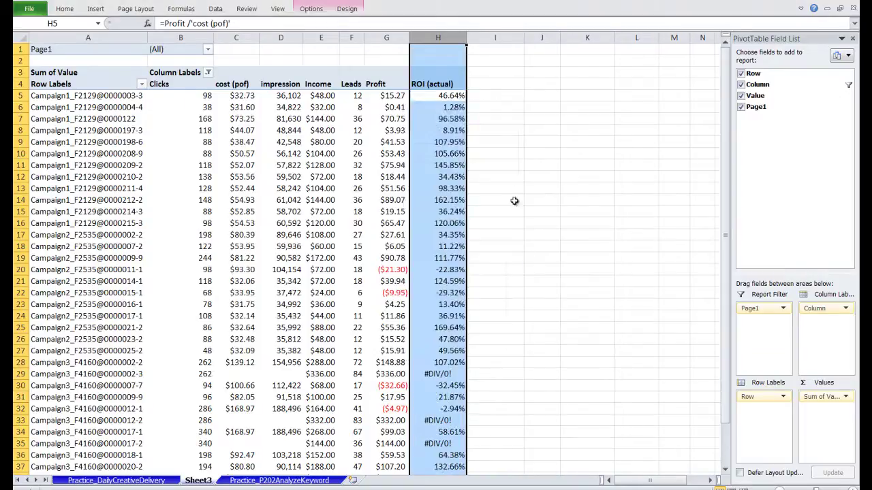
pyautogui.click(494, 155)
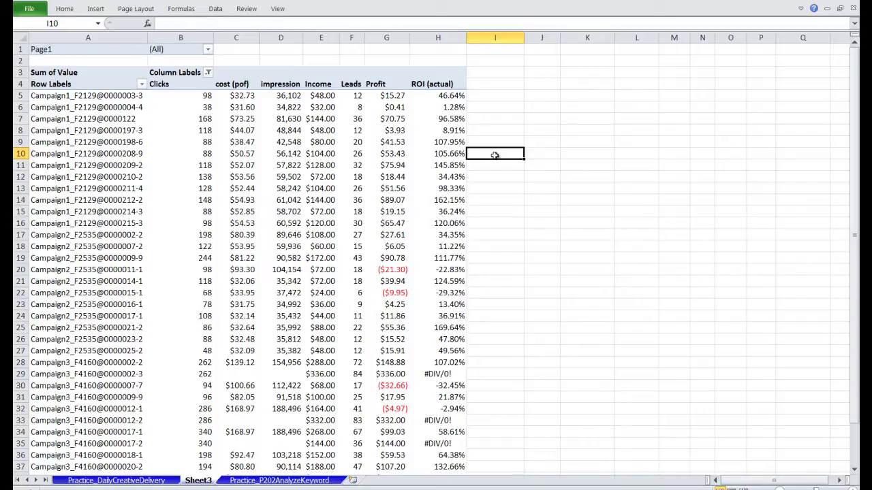
# Step: Copy the PivotTable from the Row Labels header through its last cell and paste it into a new worksheet
pyautogui.click(68, 84)
pyautogui.hotkey('ctrl', 'shift', 'End')
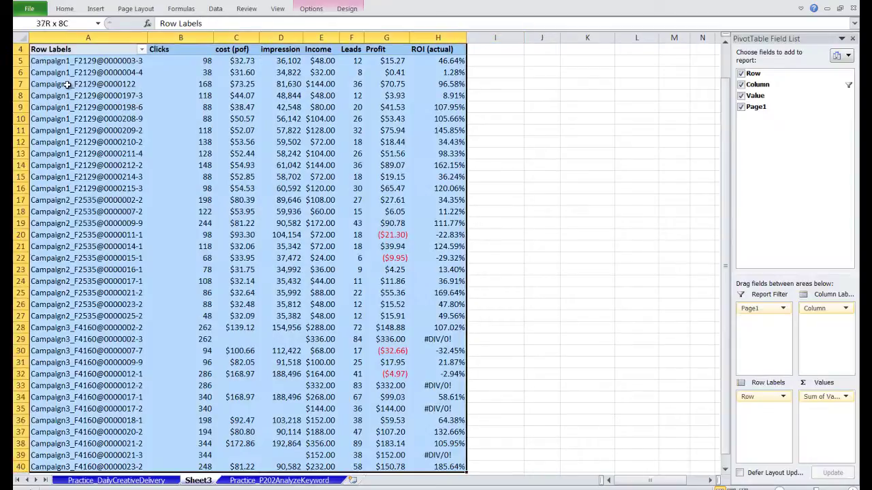
pyautogui.hotkey('ctrl', 'c')
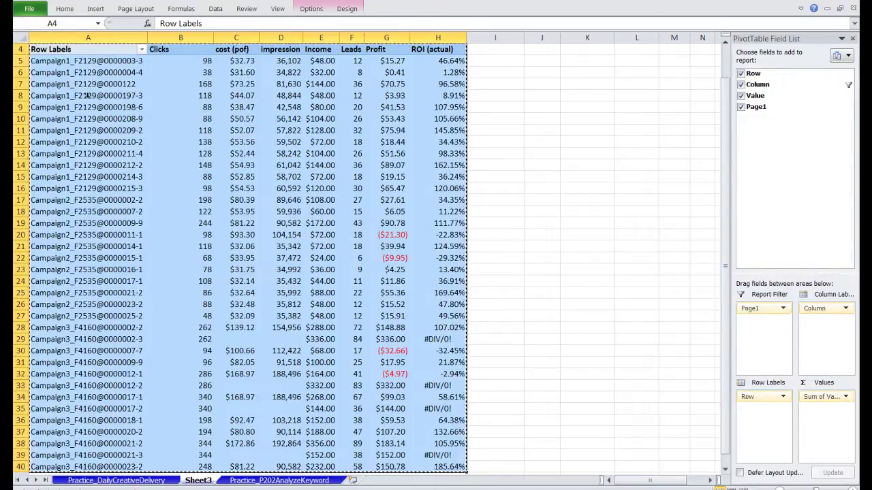
pyautogui.click(353, 480)
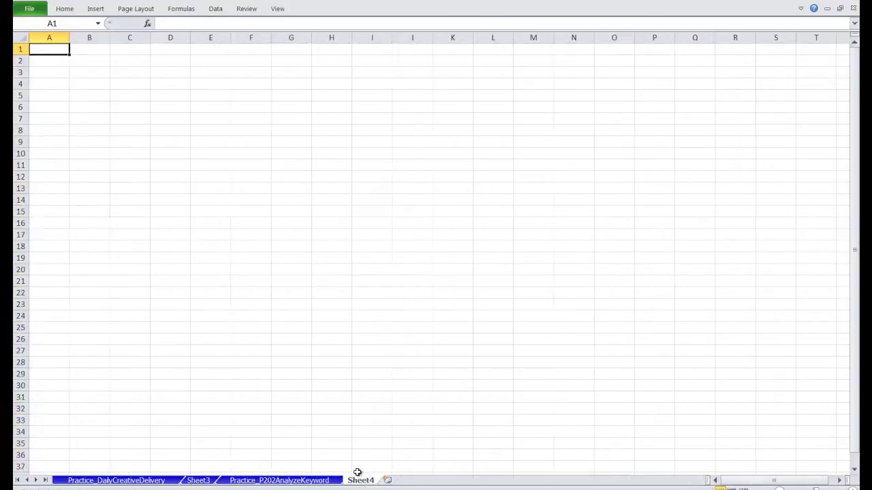
pyautogui.hotkey('ctrl', 'v')
# Step: Autofit the column widths of the pasted table
pyautogui.hotkey('alt', 'h')
pyautogui.press('o')
pyautogui.press('i')
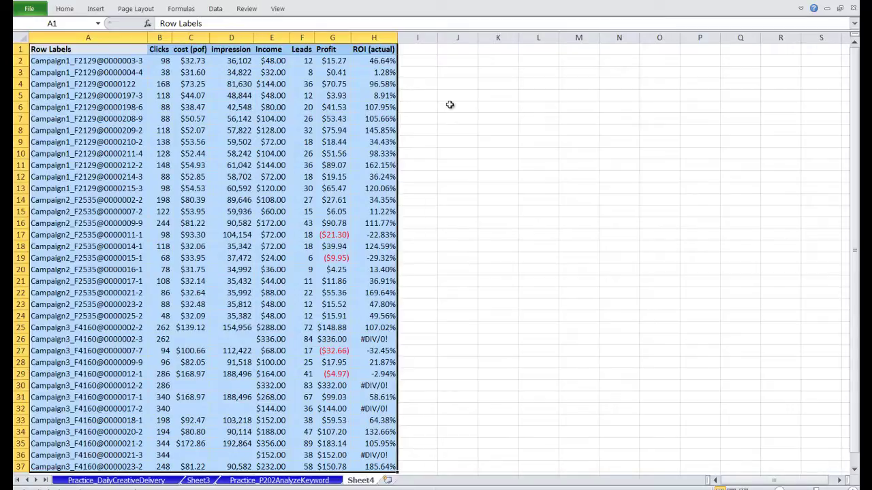
# Step: Sort the pasted table by ROI (actual) from smallest to largest and select the six lowest-ROI rows, A2:H7
pyautogui.click(215, 9)
pyautogui.click(276, 49)
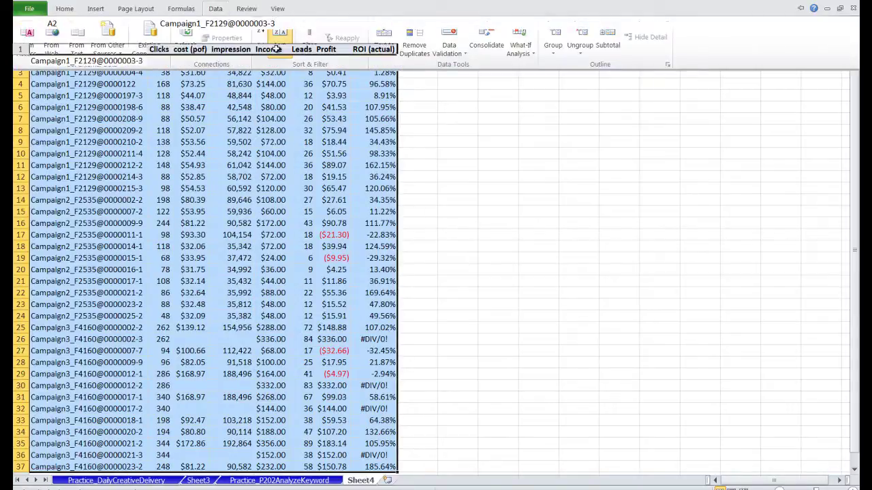
pyautogui.click(266, 217)
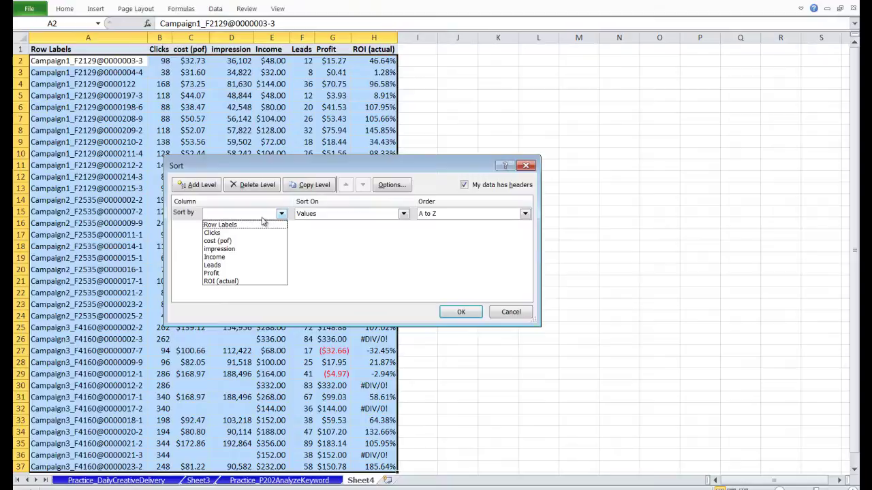
pyautogui.click(257, 281)
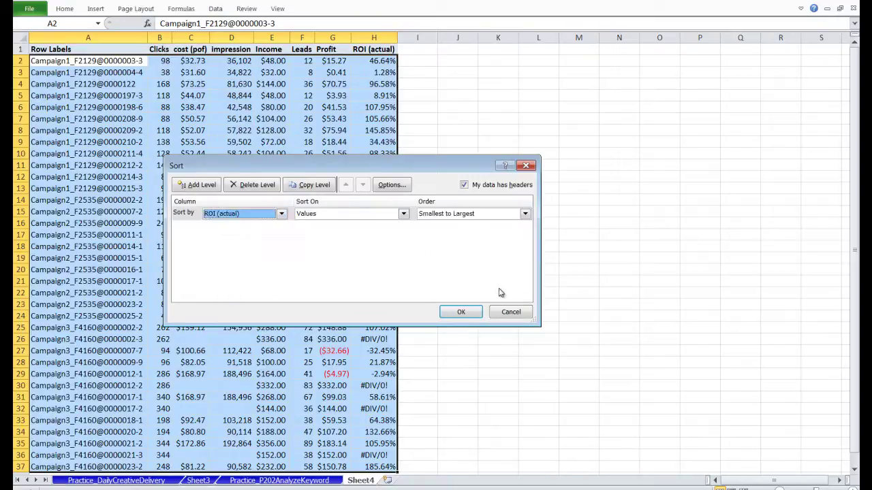
pyautogui.click(461, 312)
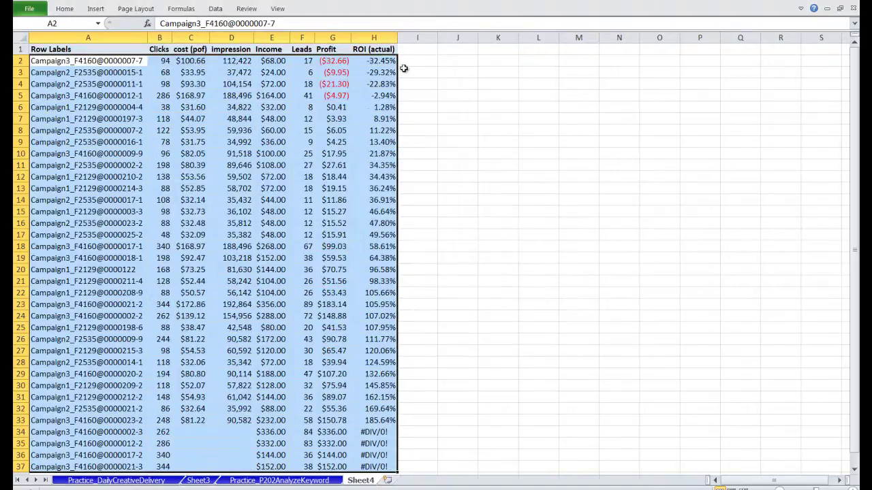
pyautogui.moveTo(385, 61); pyautogui.dragTo(43, 119)
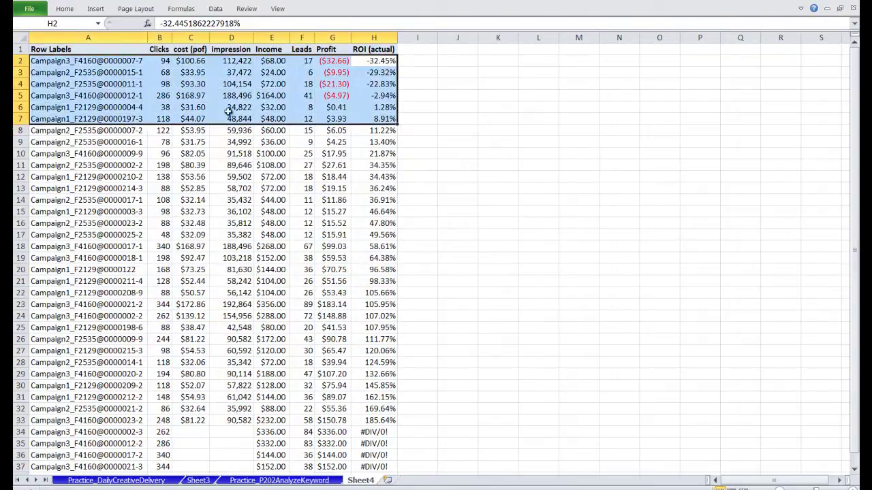